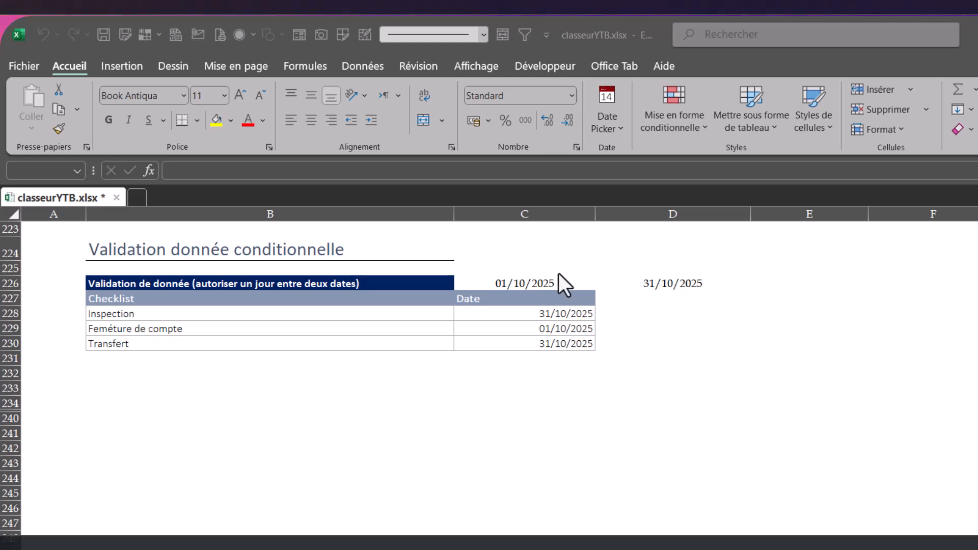
- Try to enter 30/809 as the Inspection date in C228, and discard the entry
{"action": "left_click", "coordinate": [572, 317]}
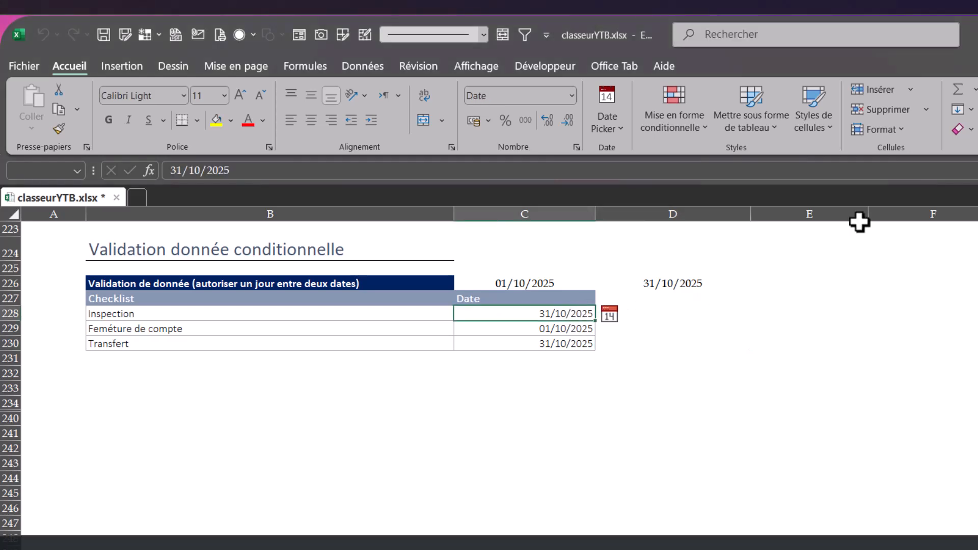
{"action": "type", "text": "30/809"}
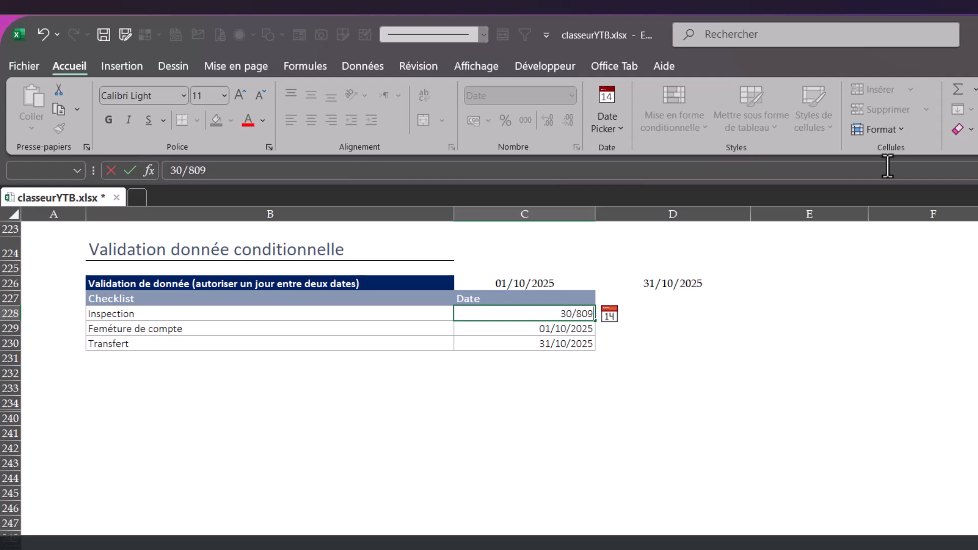
{"action": "key", "text": "Return"}
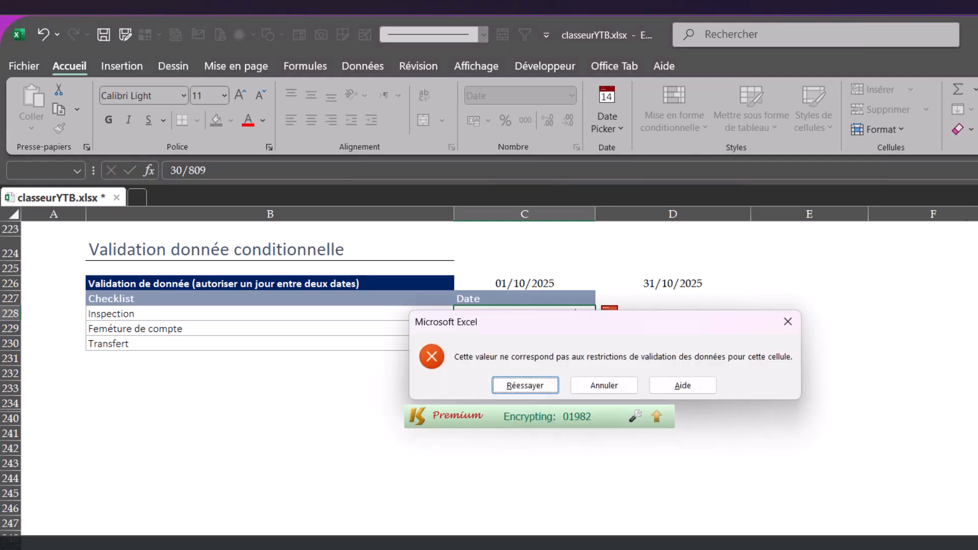
{"action": "left_click", "coordinate": [620, 386]}
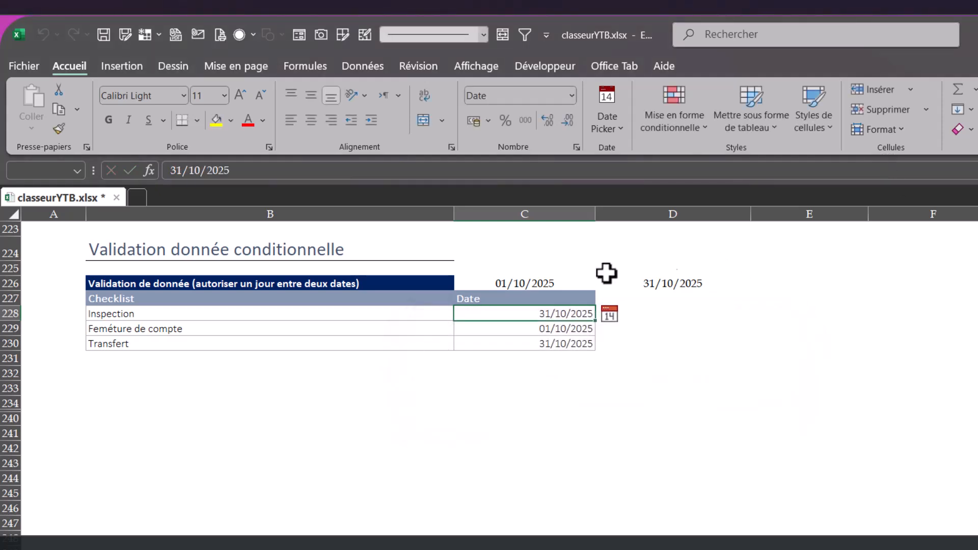
- Enter 31/10 as the date for Feméture de compte in C229
{"action": "left_click", "coordinate": [552, 328]}
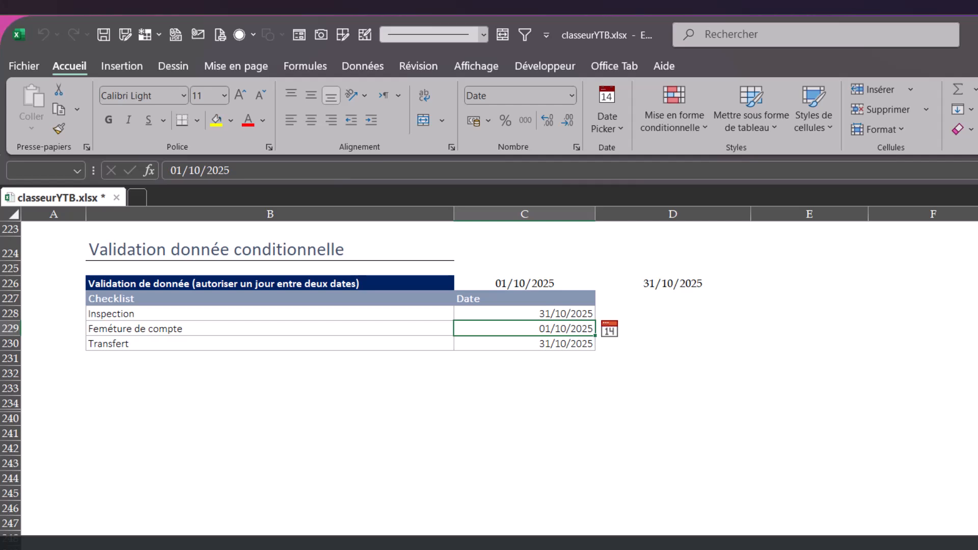
{"action": "type", "text": "31/10"}
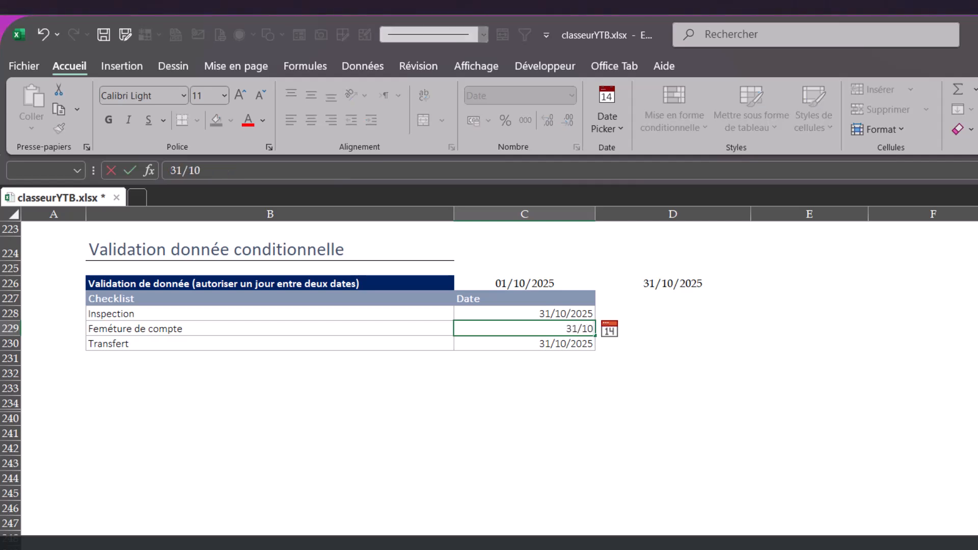
{"action": "key", "text": "Return"}
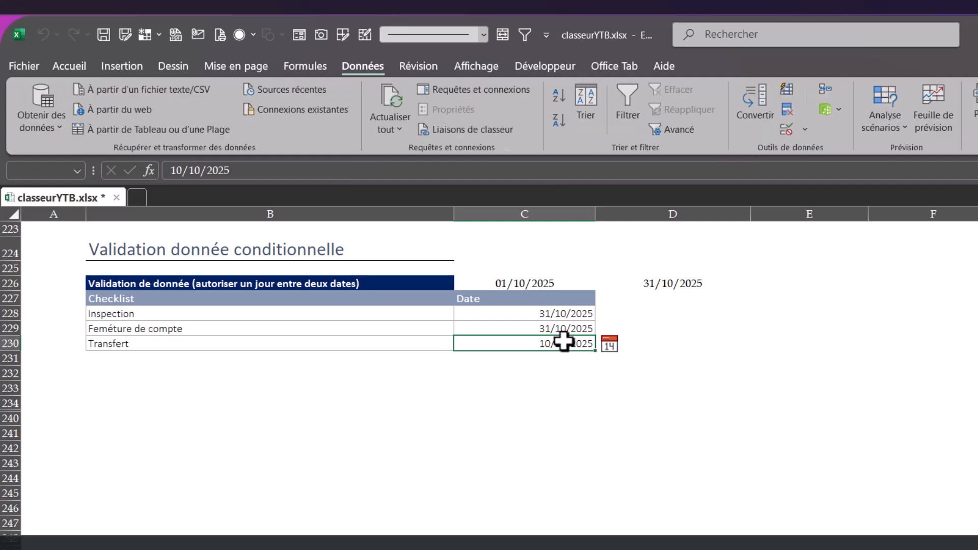
- Try to enter 01/11 as the Transfert date in C230, and discard the entry
{"action": "type", "text": "01/11"}
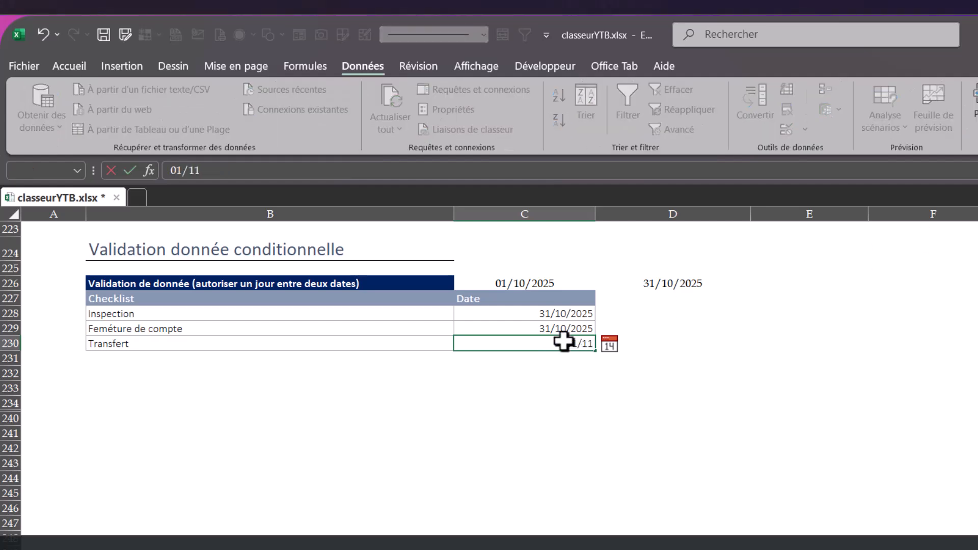
{"action": "key", "text": "Return"}
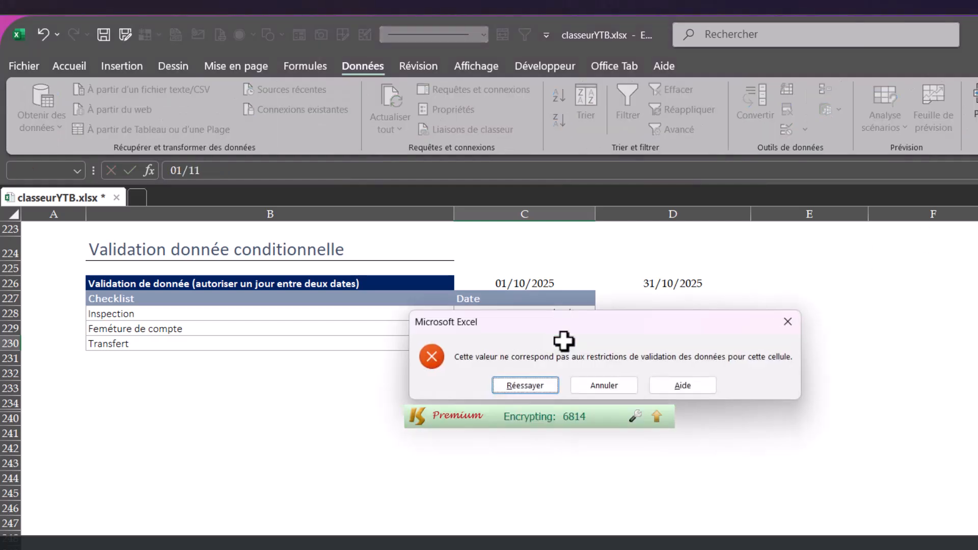
{"action": "left_click", "coordinate": [604, 385]}
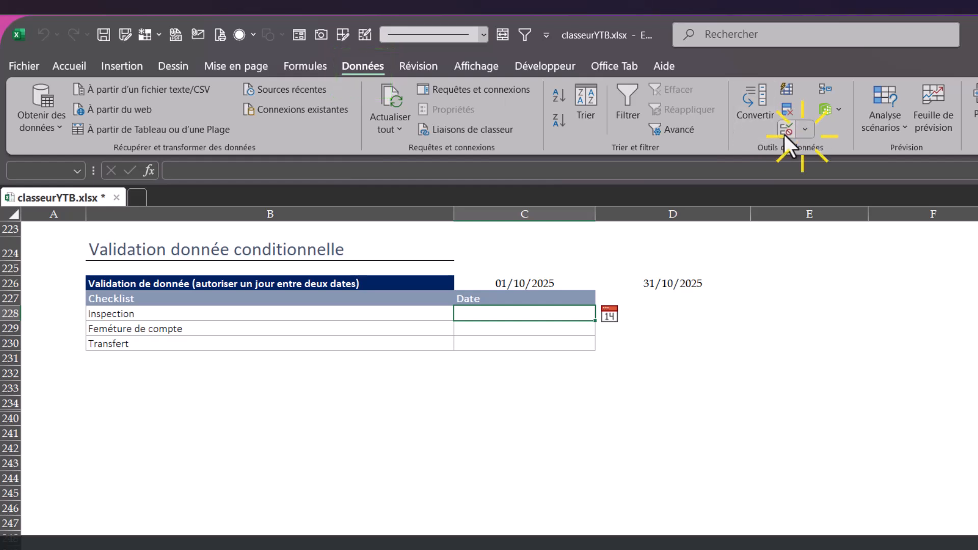
- Set the data validation criteria of the empty Inspection date cell C228 to Personnalisé
{"action": "left_click", "coordinate": [803, 132]}
{"action": "left_click", "coordinate": [810, 151]}
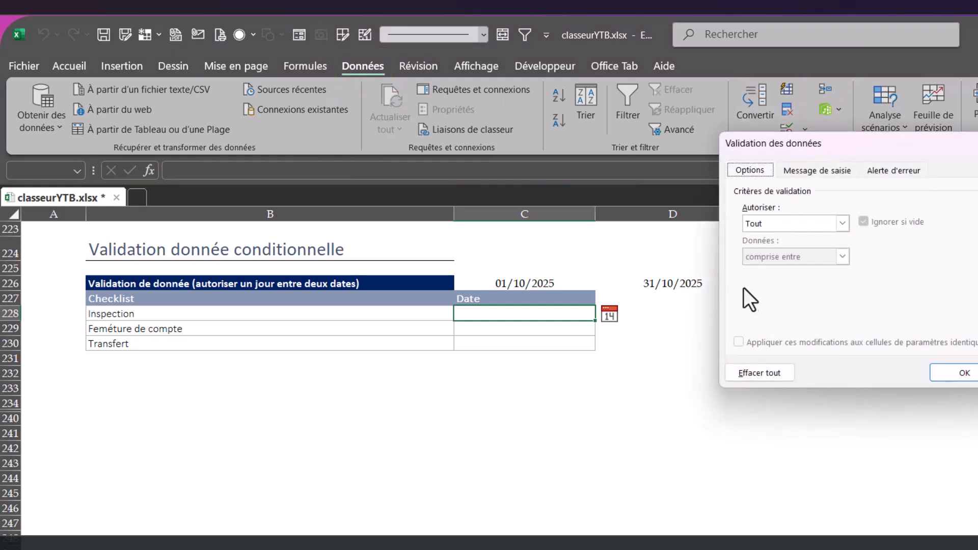
{"action": "left_click", "coordinate": [802, 223]}
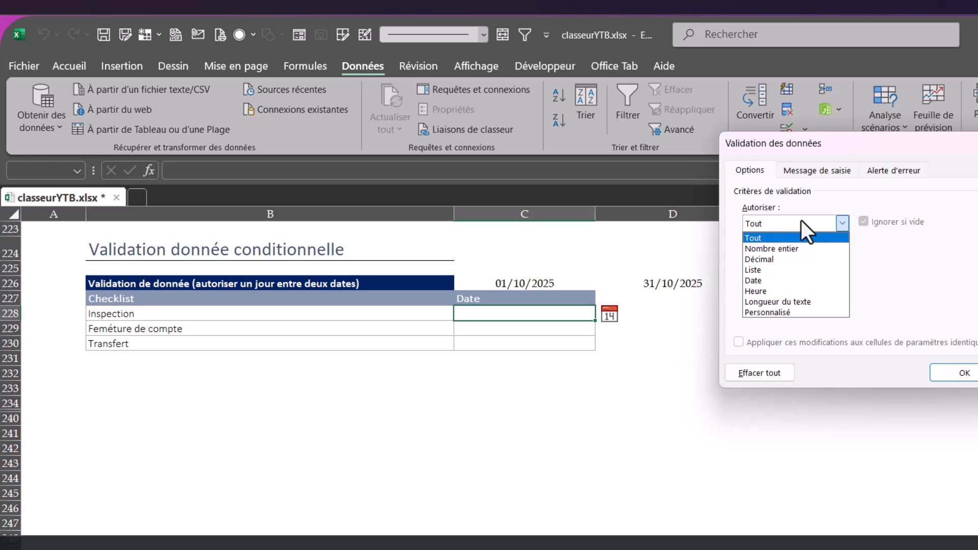
{"action": "left_click", "coordinate": [809, 308]}
- Start the validation formula with the lower date limit: =et(C228>=date(2025;10;01);
{"action": "left_click", "coordinate": [781, 290]}
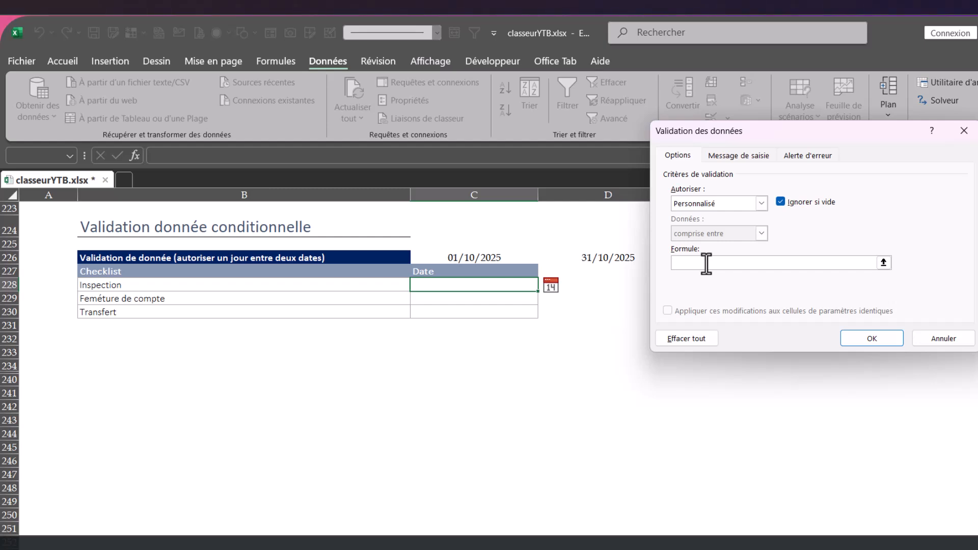
{"action": "type", "text": "="}
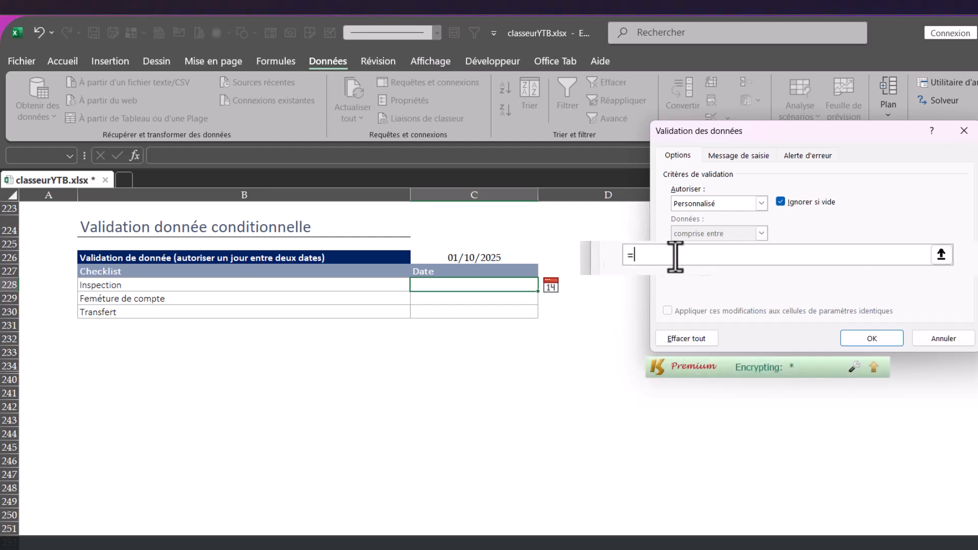
{"action": "type", "text": "et("}
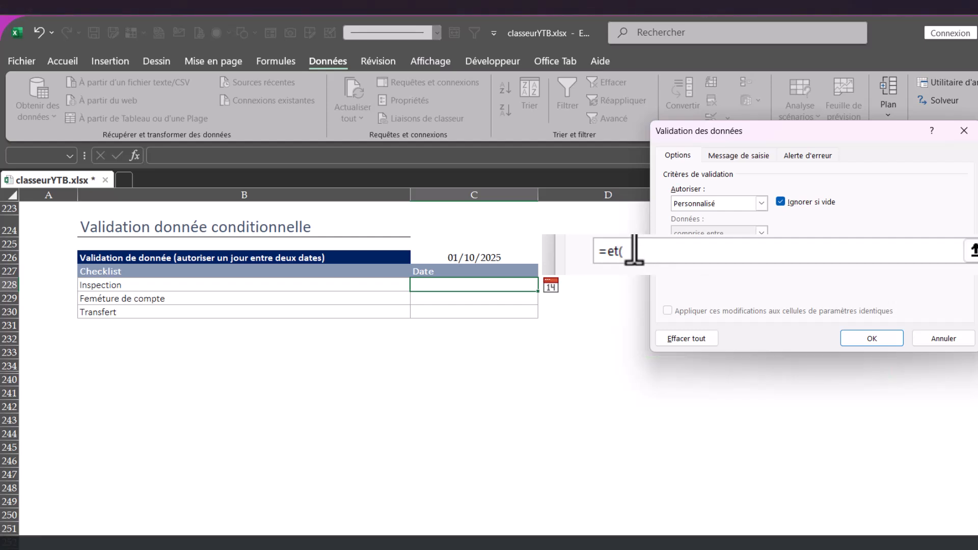
{"action": "left_click", "coordinate": [482, 285]}
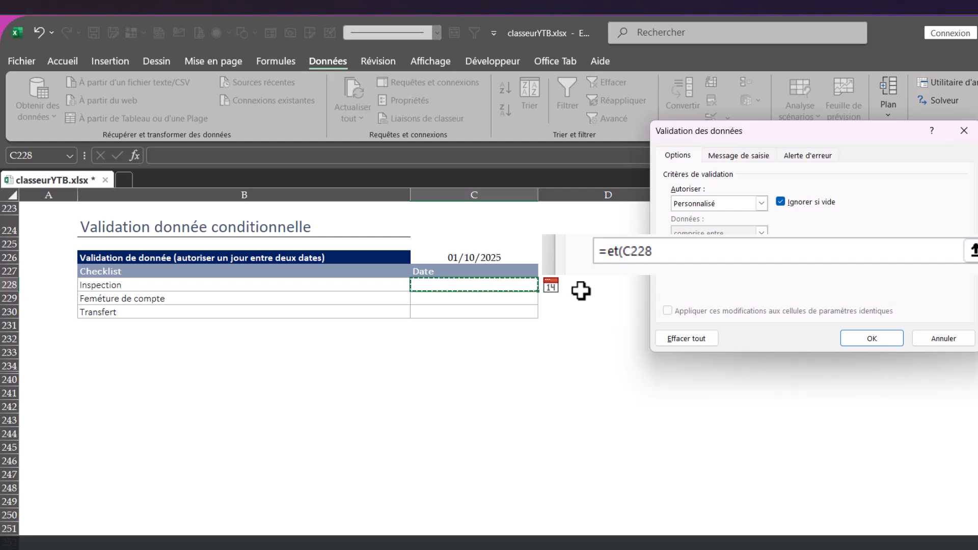
{"action": "type", "text": "<"}
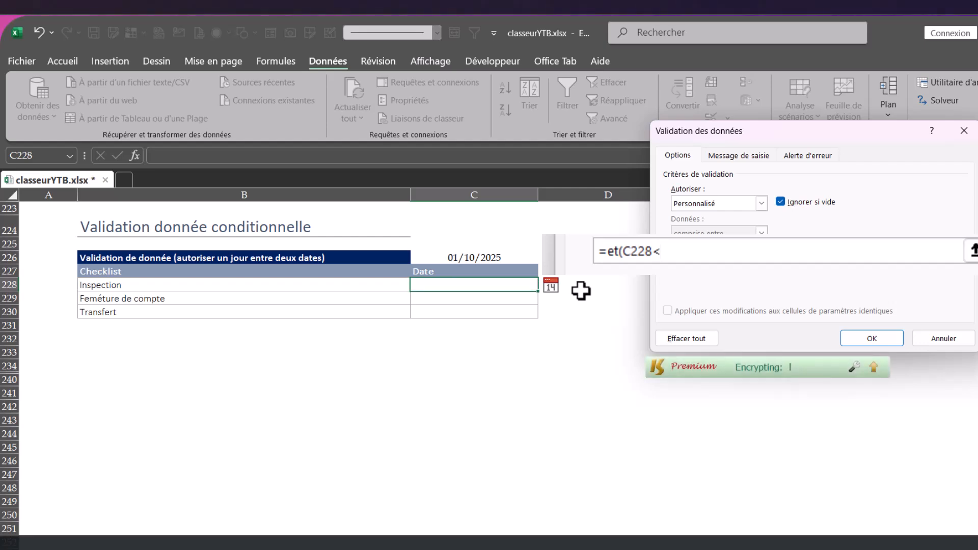
{"action": "key", "text": "BackSpace"}
{"action": "type", "text": ">="}
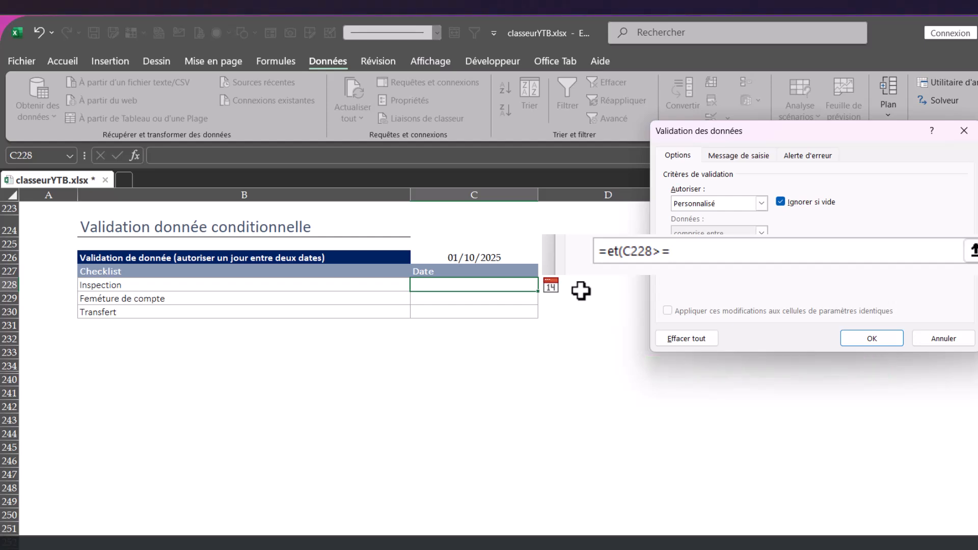
{"action": "type", "text": "da"}
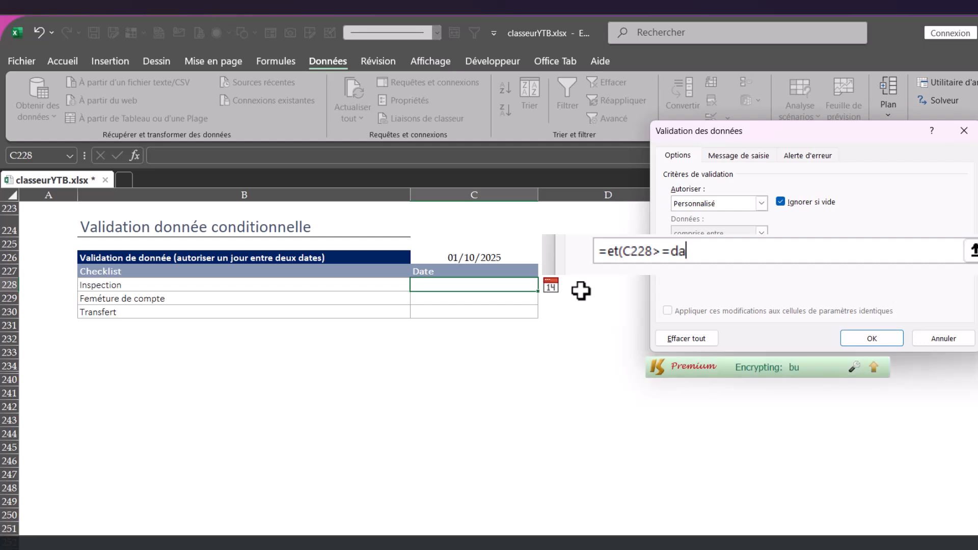
{"action": "type", "text": "te("}
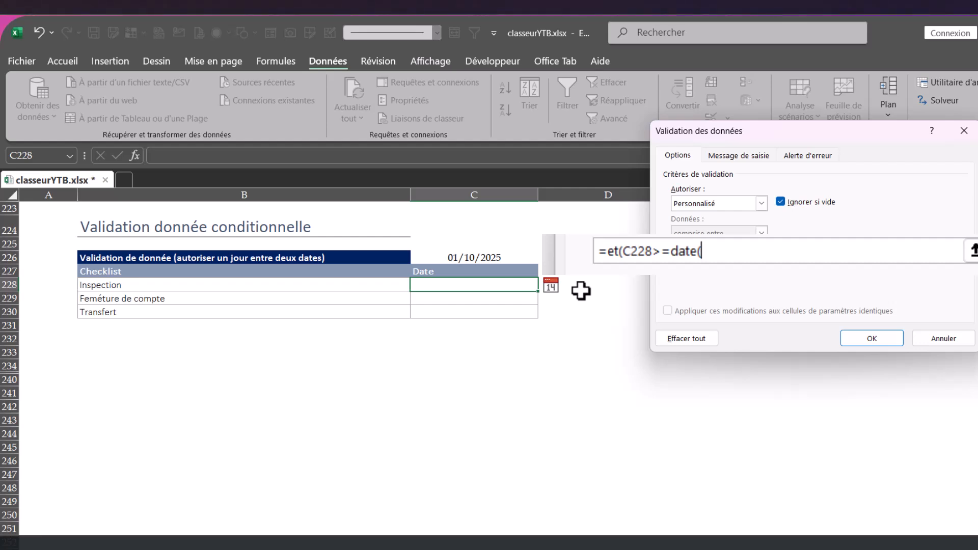
{"action": "type", "text": "2025;"}
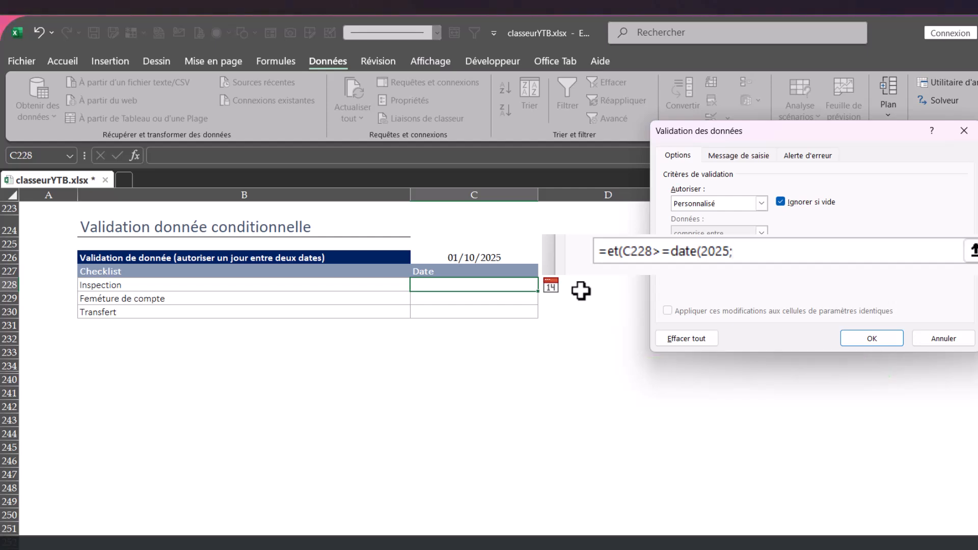
{"action": "type", "text": "10;"}
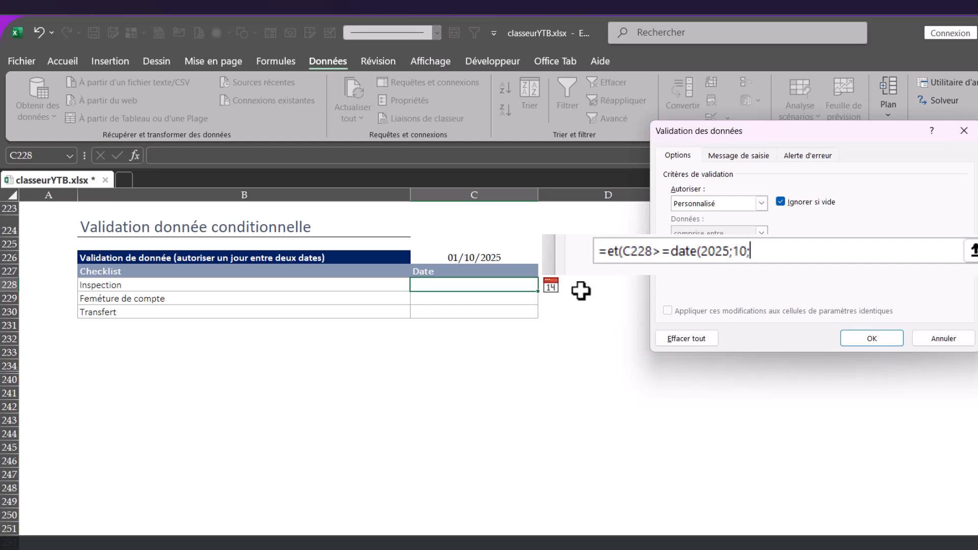
{"action": "type", "text": "01"}
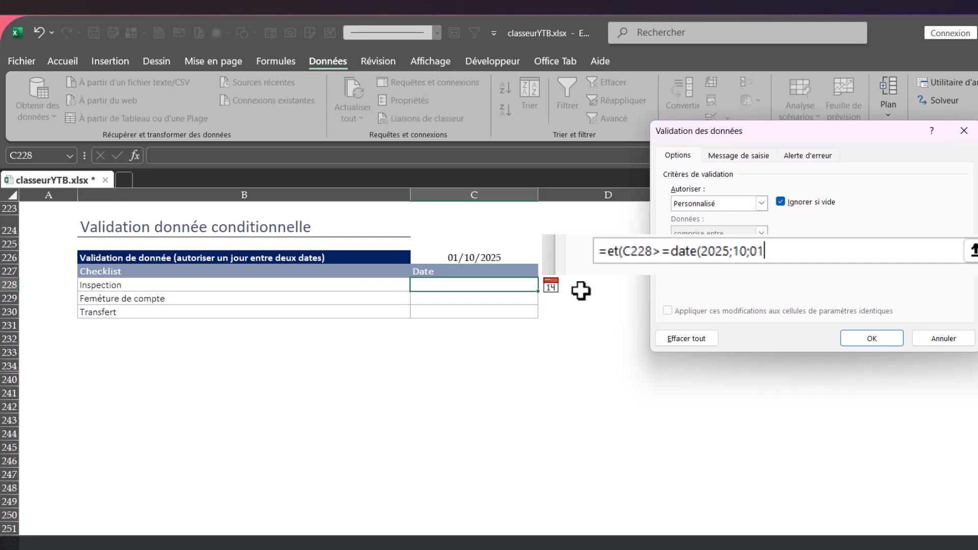
{"action": "type", "text": ");"}
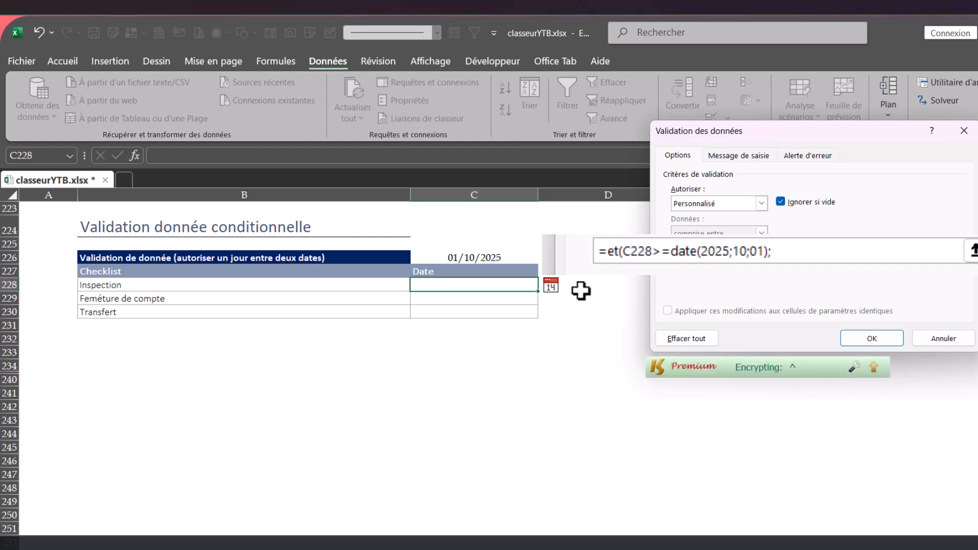
- Complete the validation formula with the upper date limit C228<=date(2025;10;31) and close the et function
{"action": "left_click", "coordinate": [487, 284]}
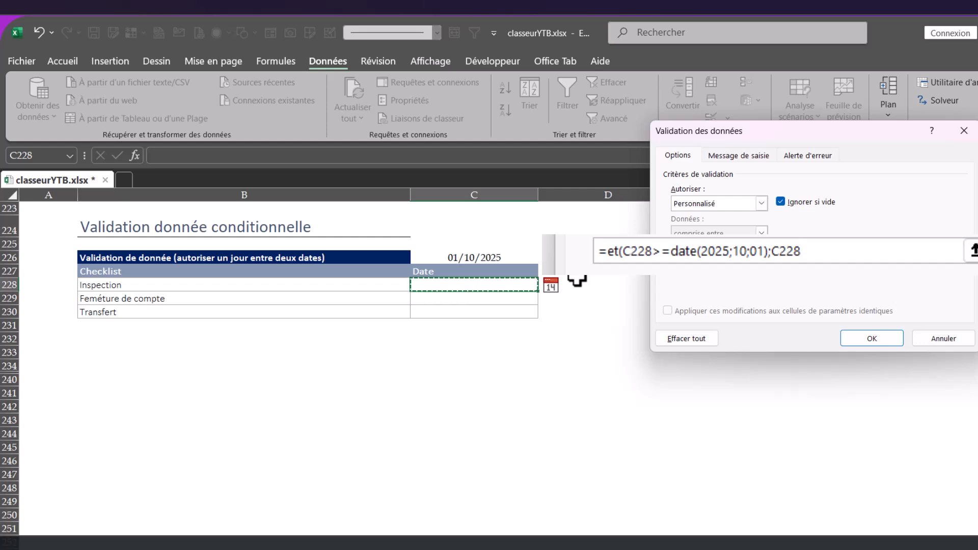
{"action": "type", "text": "<"}
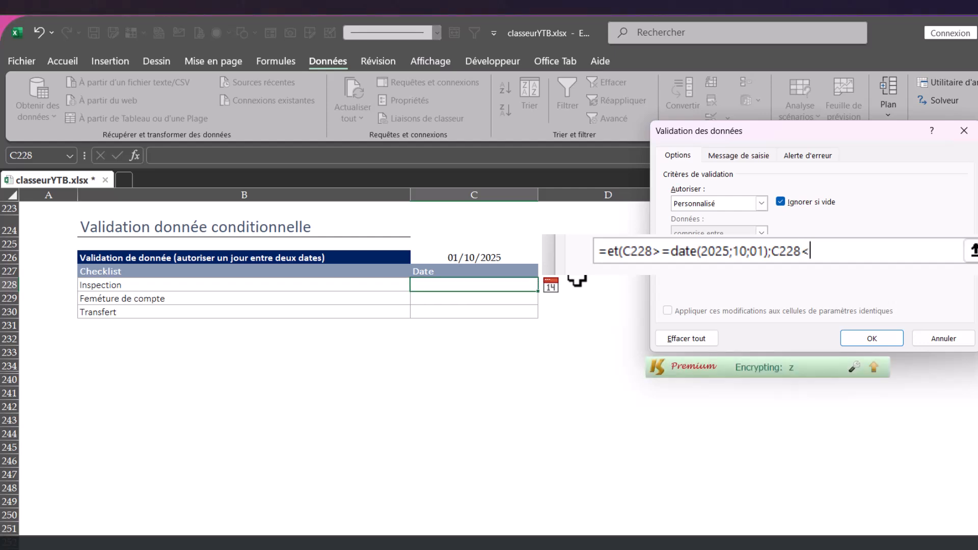
{"action": "type", "text": "=date("}
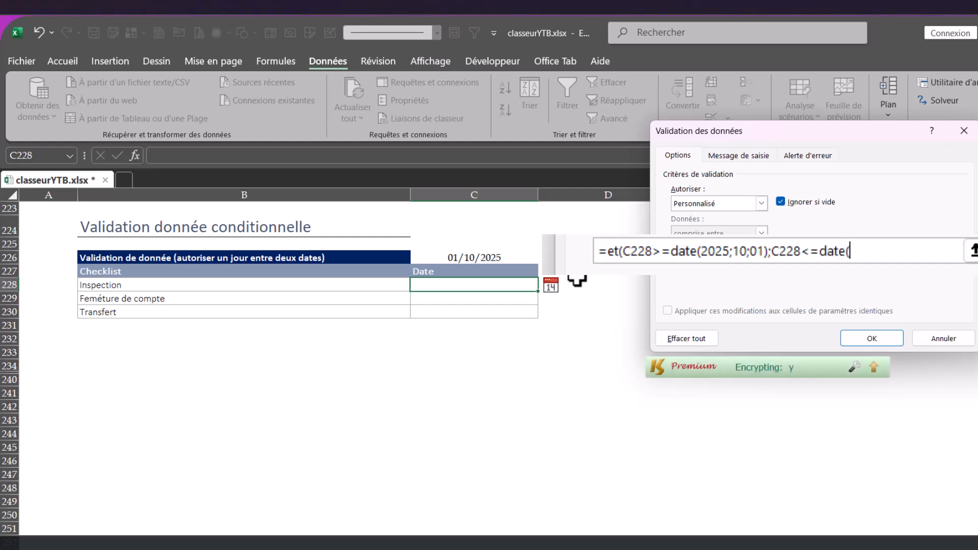
{"action": "type", "text": "2025;10;"}
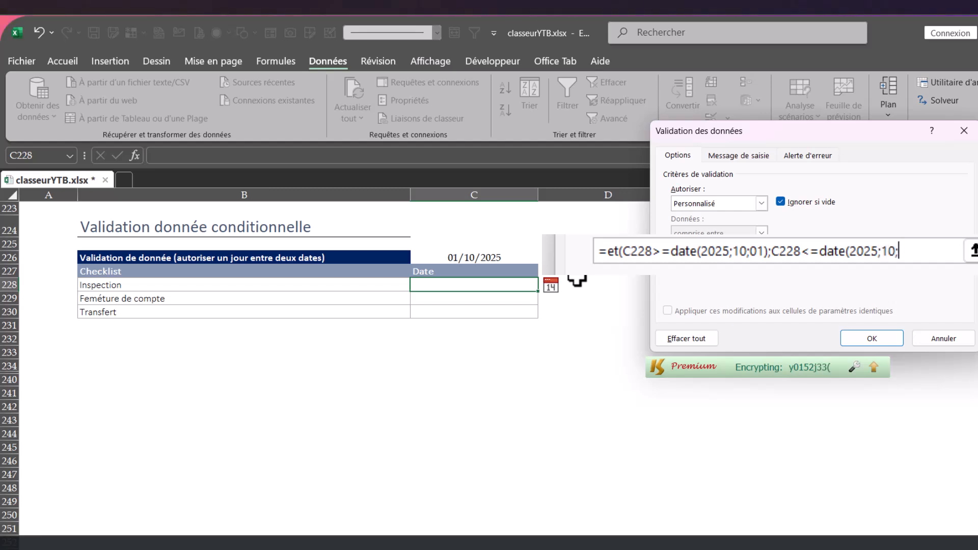
{"action": "type", "text": "31)"}
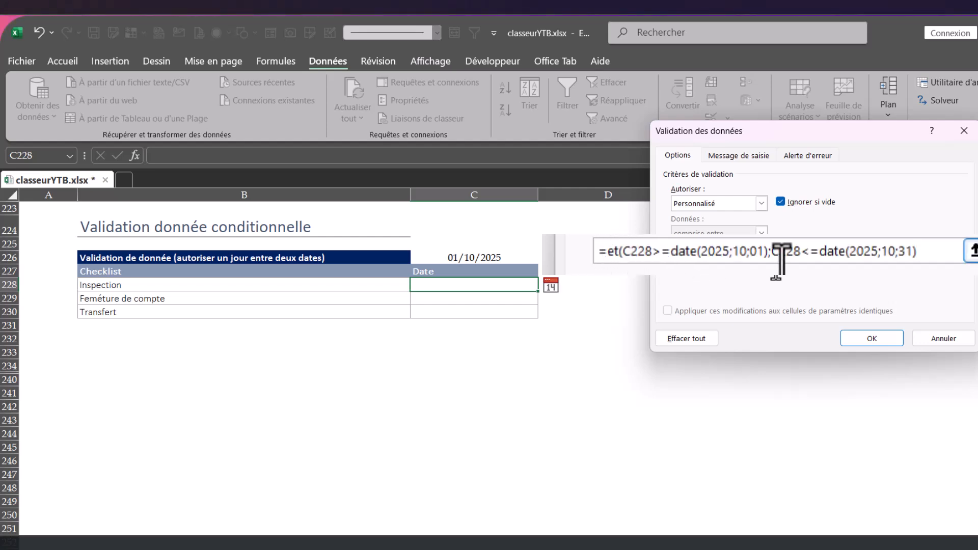
{"action": "type", "text": ")"}
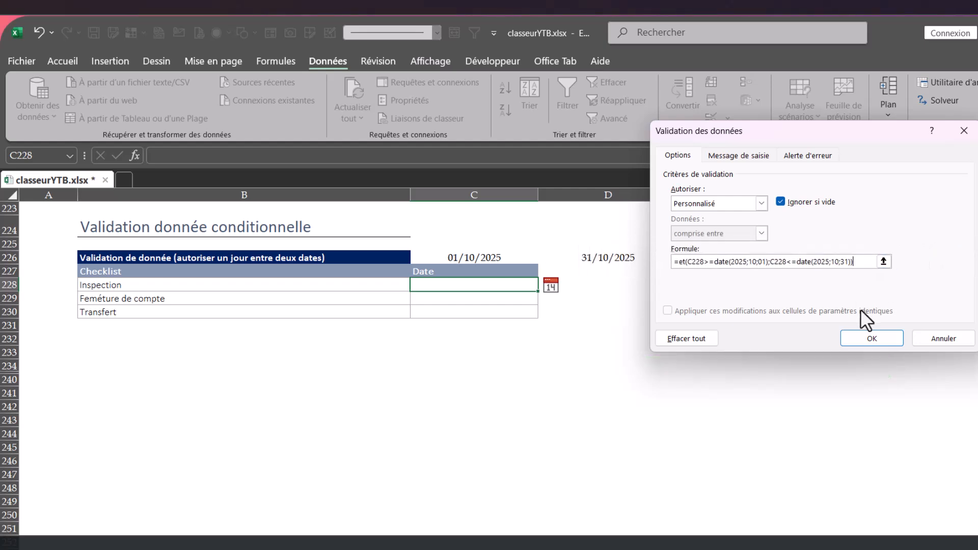
- Check the input message and error alert settings, and apply the custom validation rule to C228
{"action": "left_click", "coordinate": [750, 154]}
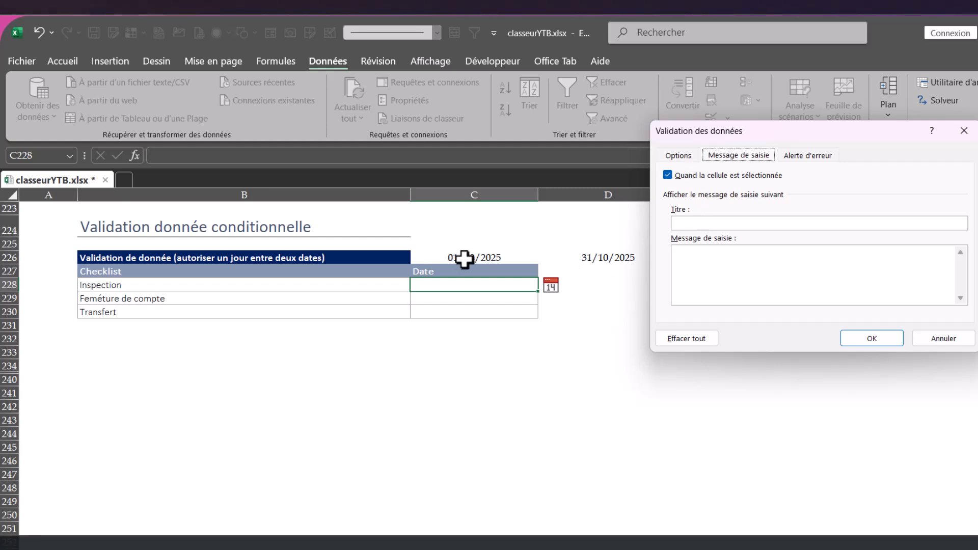
{"action": "left_click", "coordinate": [805, 155]}
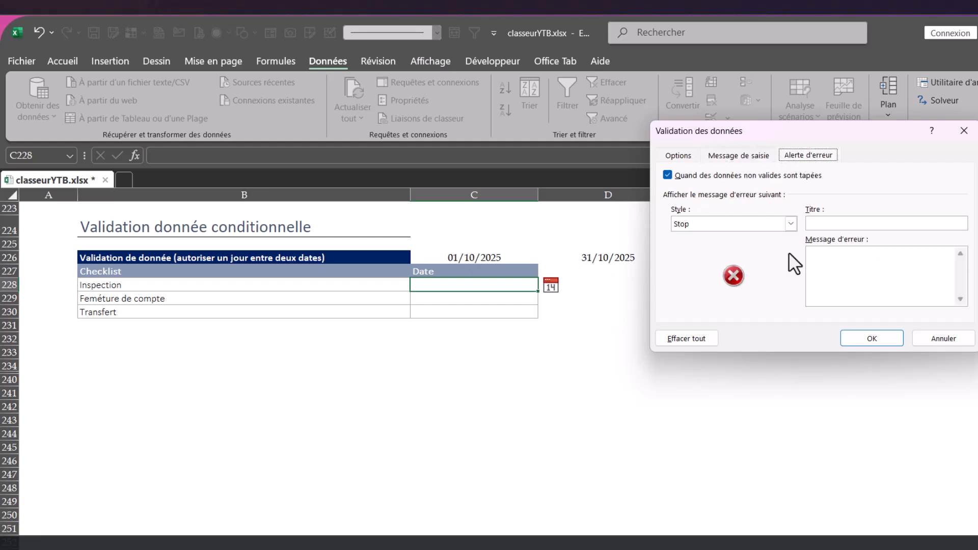
{"action": "left_click", "coordinate": [679, 156]}
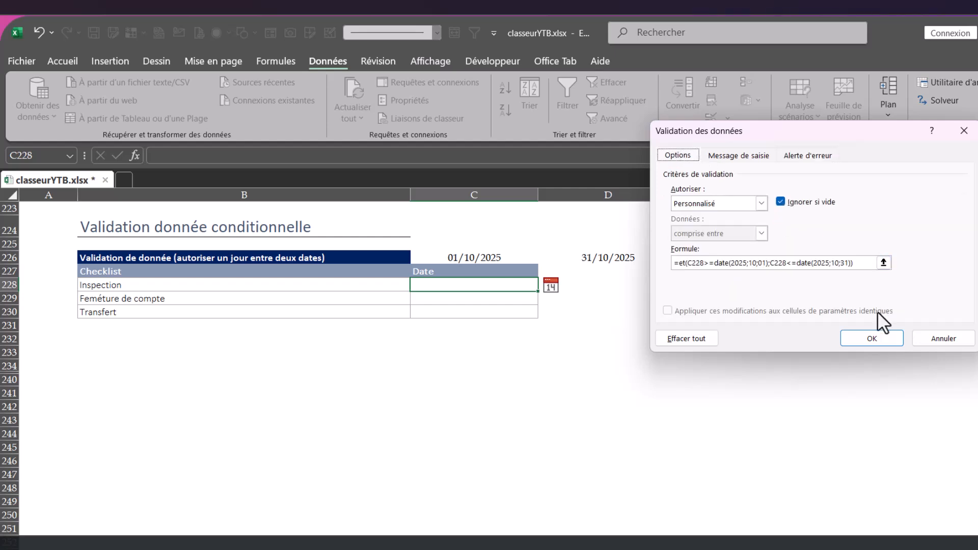
{"action": "left_click", "coordinate": [862, 341]}
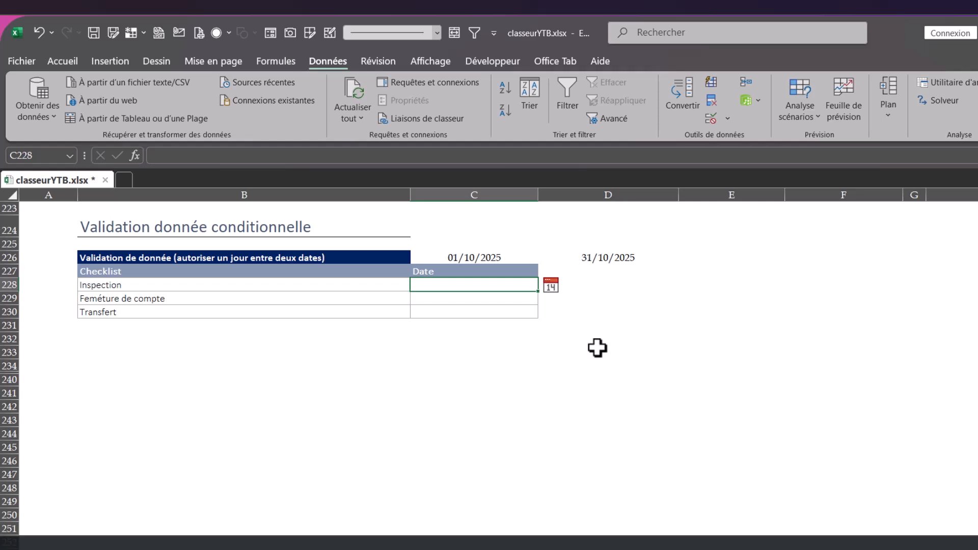
- Test the validation rule by entering 10/10 in the Inspection date cell C228
{"action": "left_click", "coordinate": [591, 340]}
{"action": "left_click", "coordinate": [478, 285]}
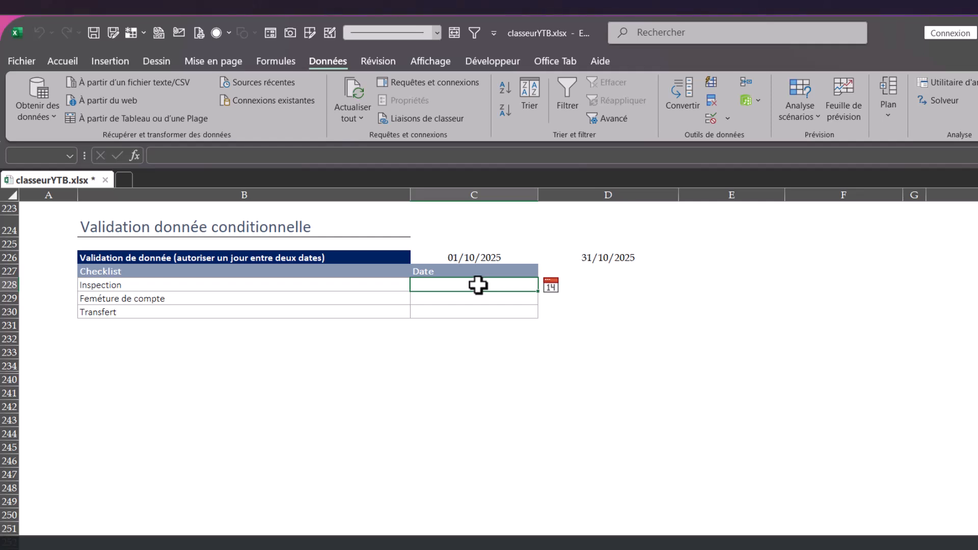
{"action": "type", "text": "10/10"}
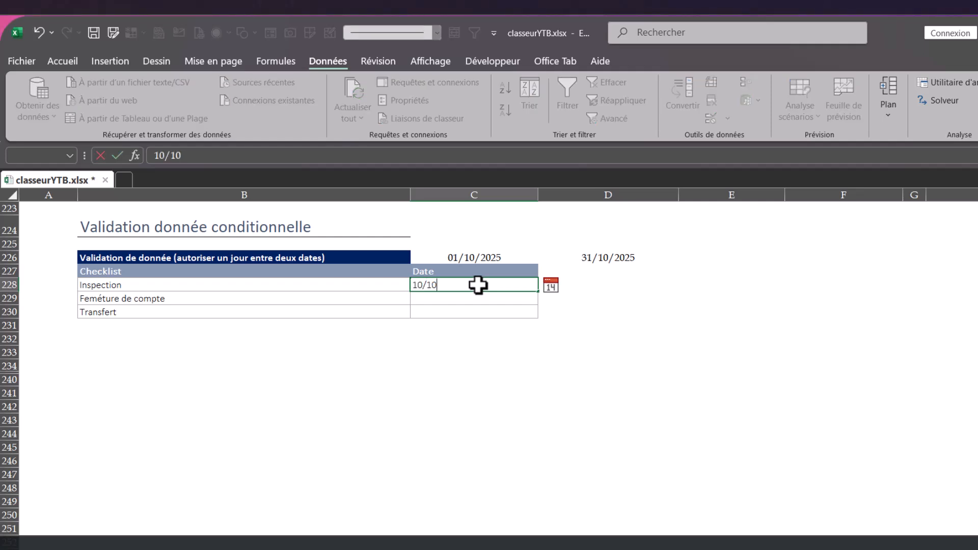
{"action": "key", "text": "Return"}
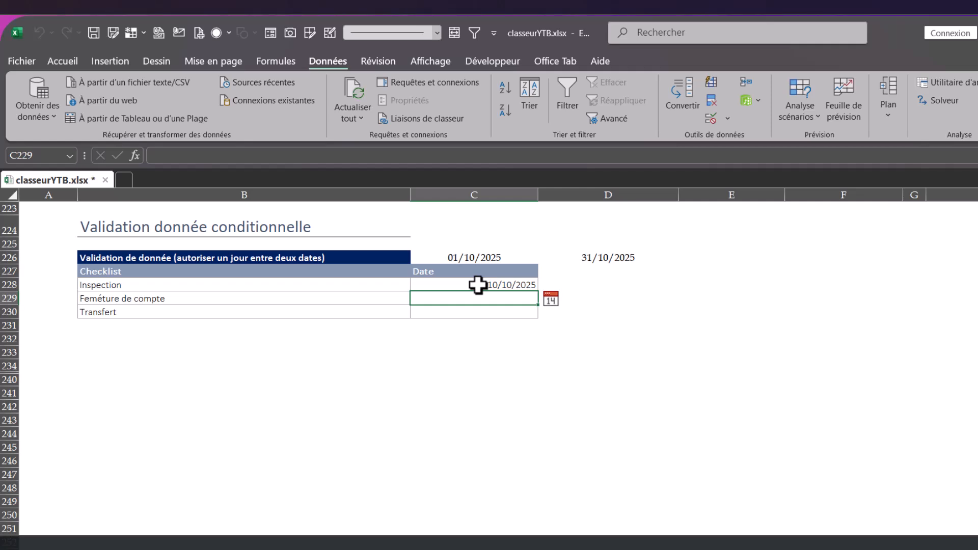
- Try to enter the out-of-range dates 30/09 and 01/11 in the Inspection date cell C228, cancelling each entry
{"action": "left_click", "coordinate": [478, 285]}
{"action": "type", "text": "30/09"}
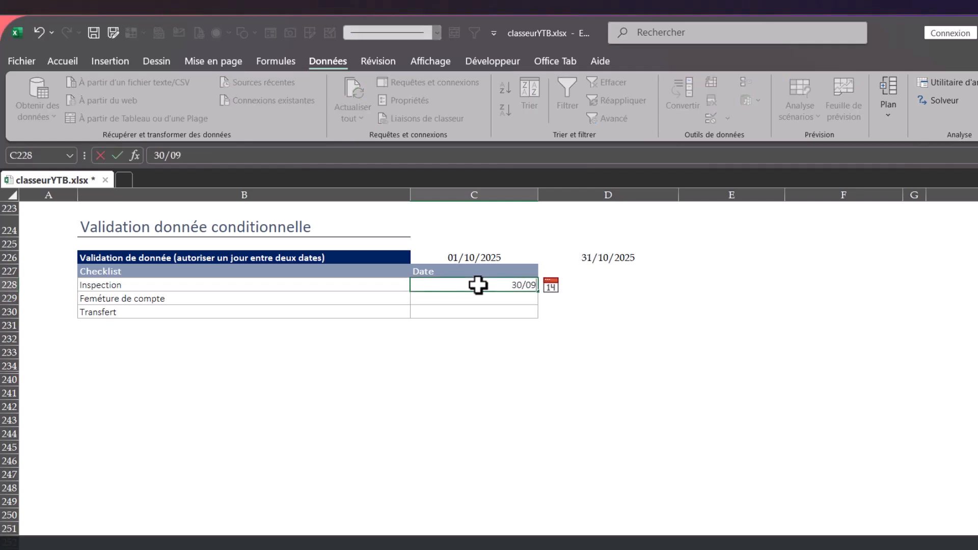
{"action": "key", "text": "Return"}
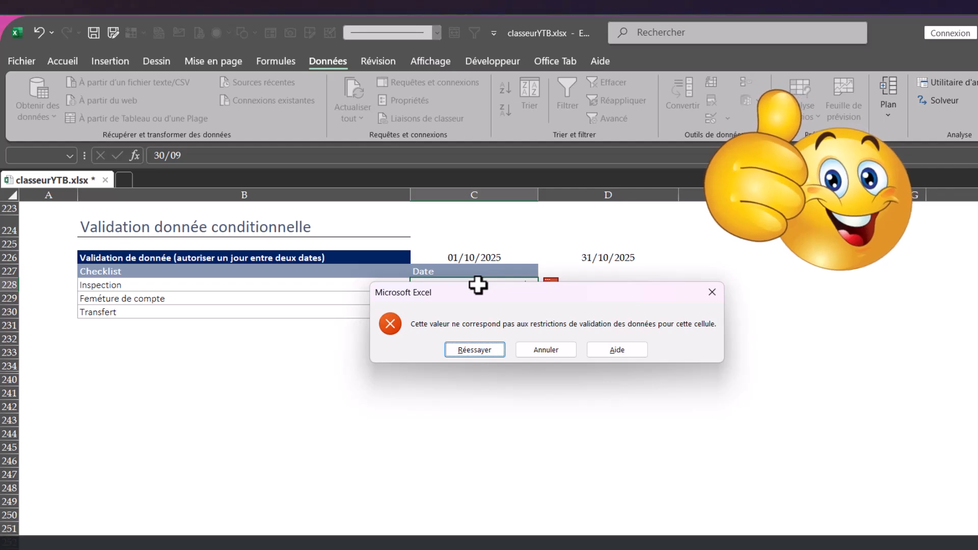
{"action": "key", "text": "Escape"}
{"action": "left_click", "coordinate": [506, 285]}
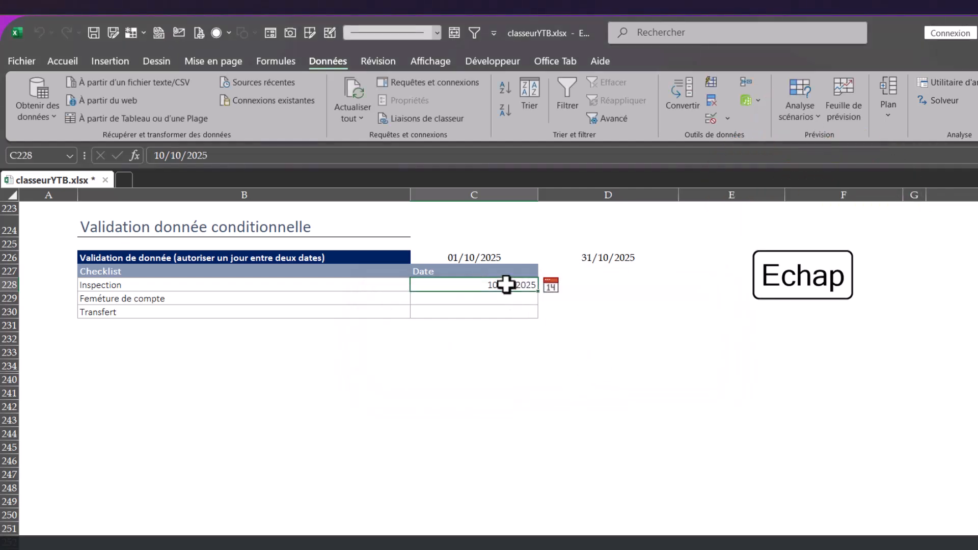
{"action": "type", "text": "01/11"}
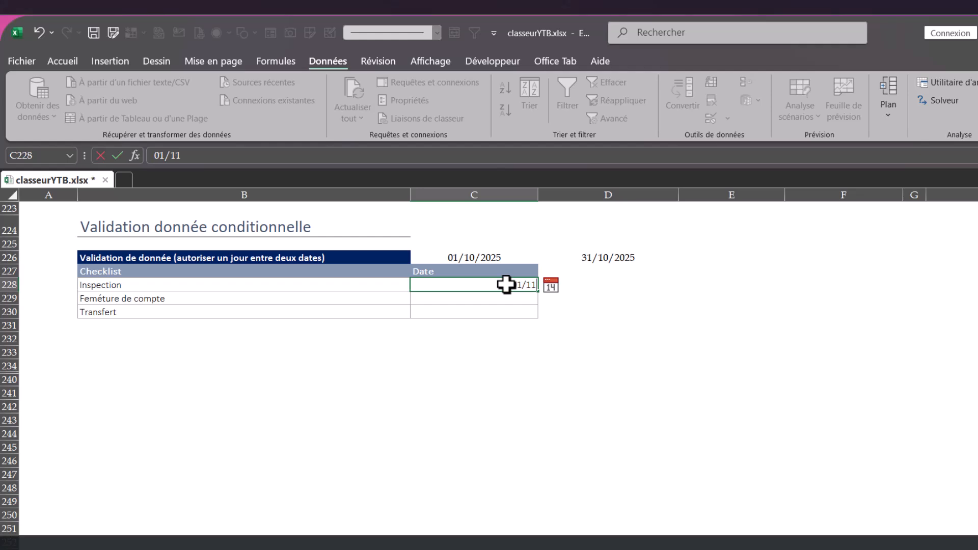
{"action": "key", "text": "Return"}
{"action": "left_click", "coordinate": [542, 348]}
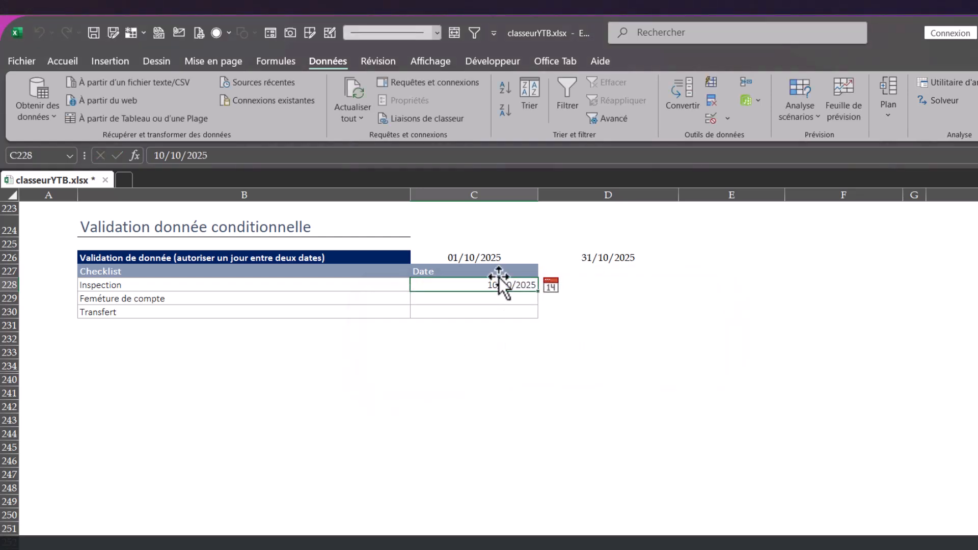
- Enter 27/10 as the Inspection date in C228
{"action": "type", "text": "27/10"}
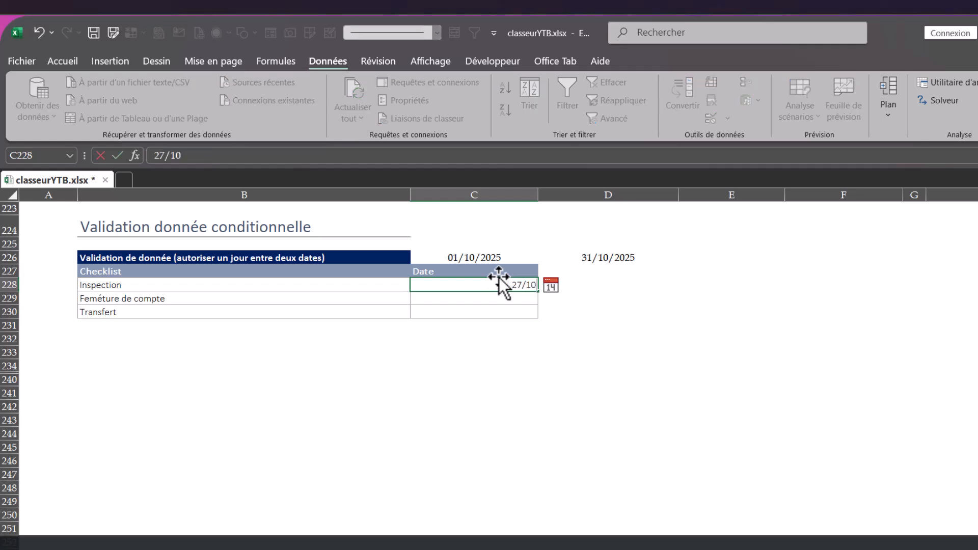
{"action": "key", "text": "Return"}
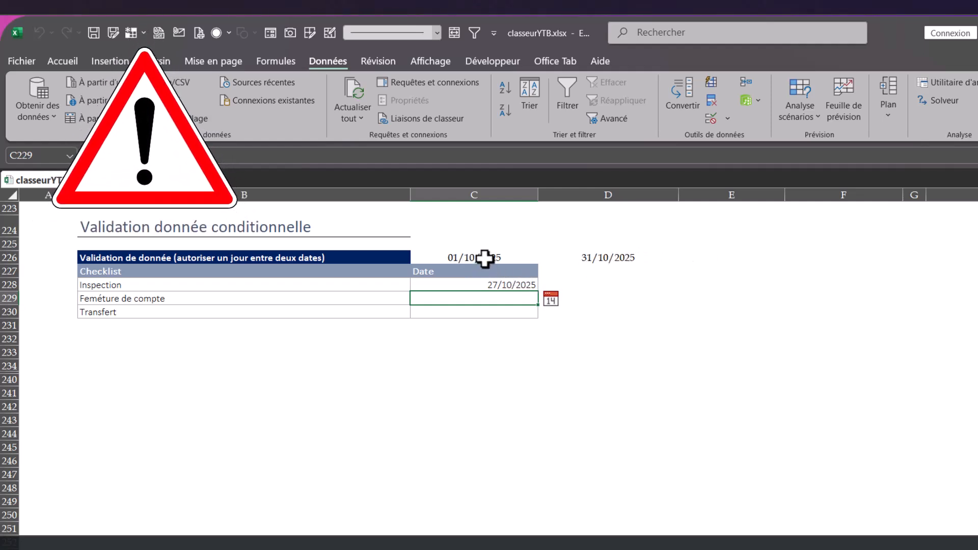
- Review the custom validation formula applied to C228 and leave the settings without changing them
{"action": "left_click", "coordinate": [495, 286]}
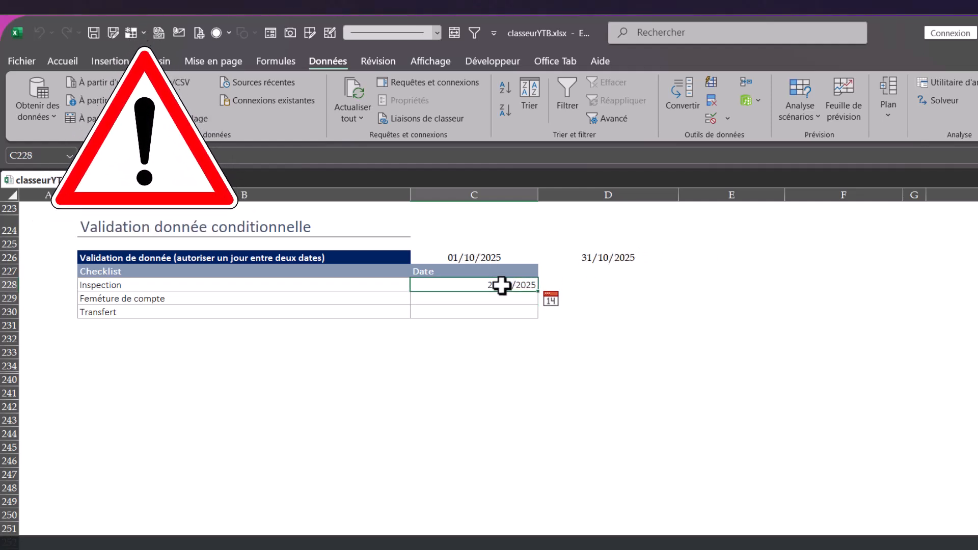
{"action": "left_click", "coordinate": [727, 119]}
{"action": "left_click", "coordinate": [742, 139]}
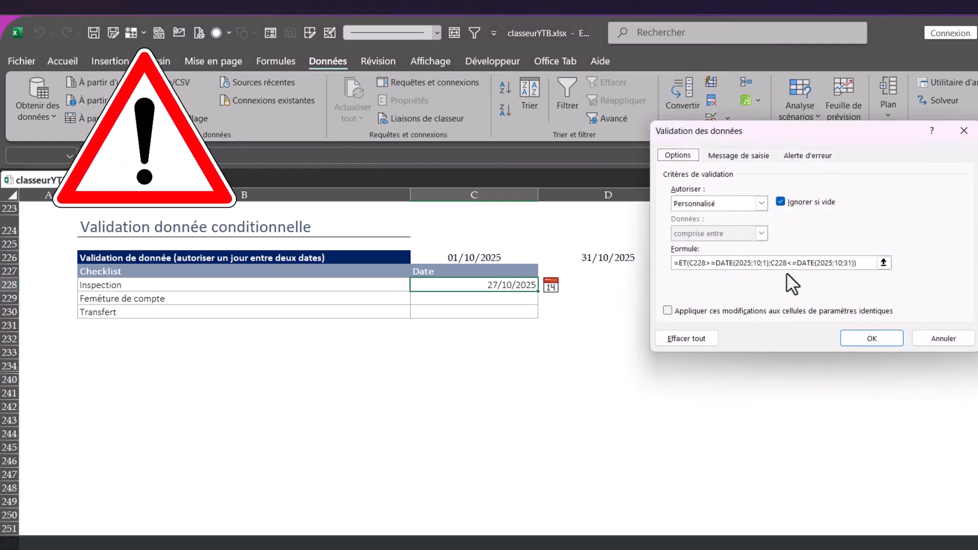
{"action": "left_click", "coordinate": [947, 339]}
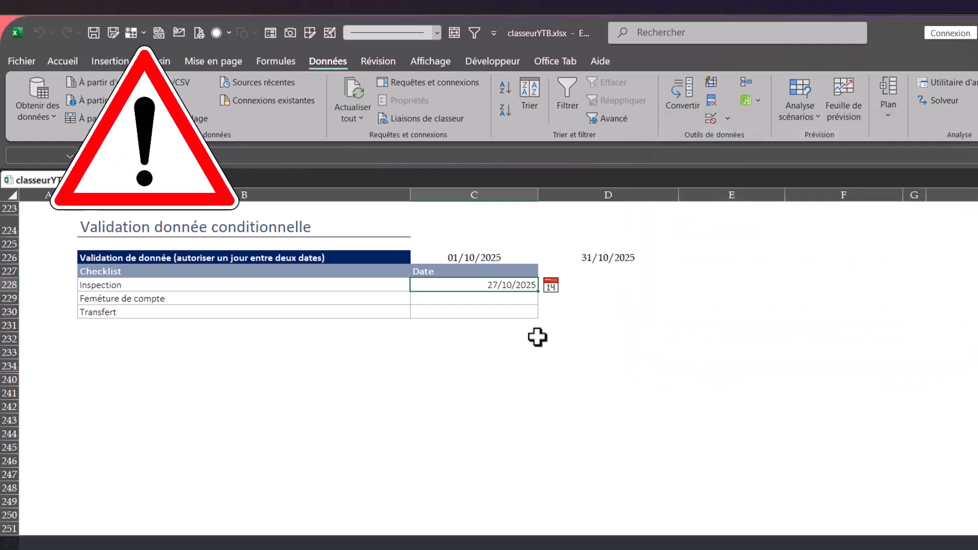
{"action": "left_click", "coordinate": [495, 300]}
{"action": "left_click_drag", "start_coordinate": [496, 300], "coordinate": [496, 308]}
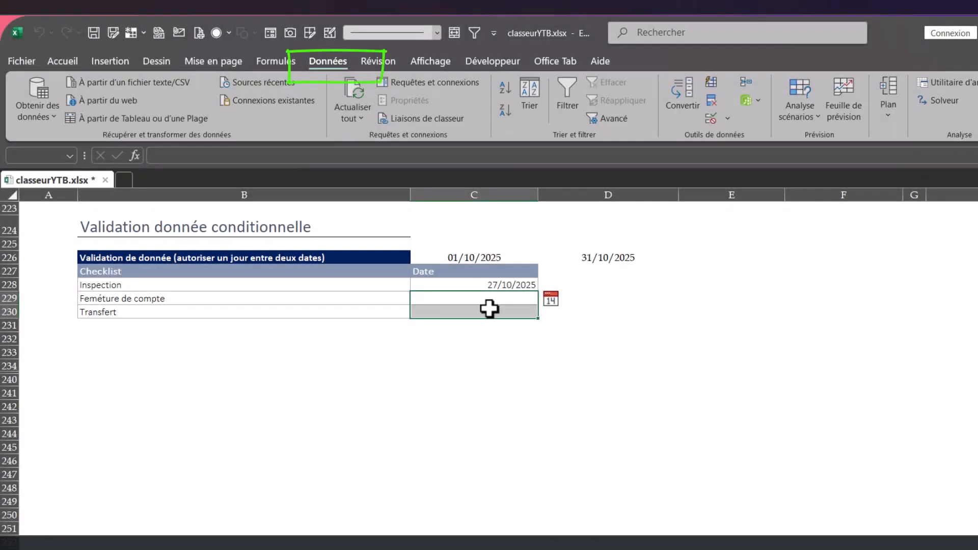
{"action": "left_click", "coordinate": [714, 121]}
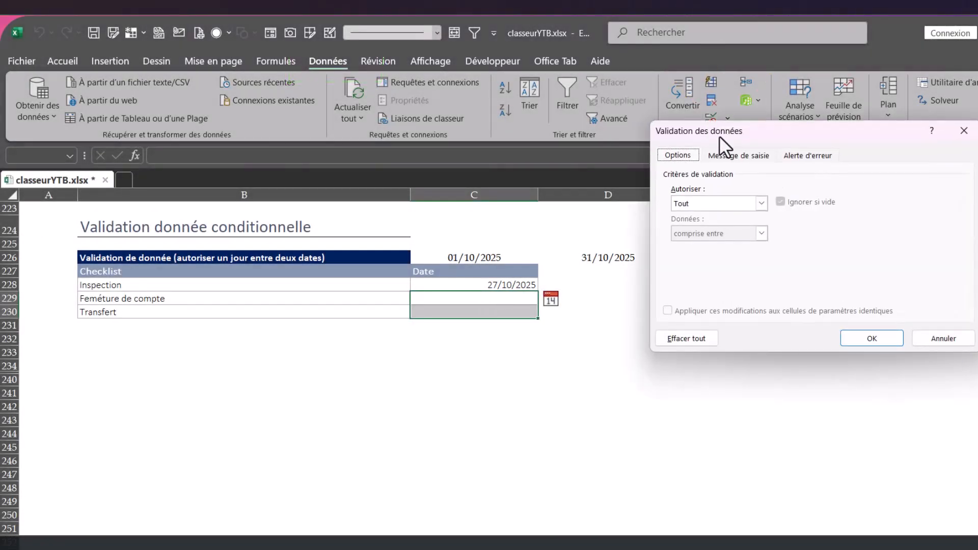
{"action": "left_click", "coordinate": [725, 205]}
{"action": "left_click", "coordinate": [696, 281]}
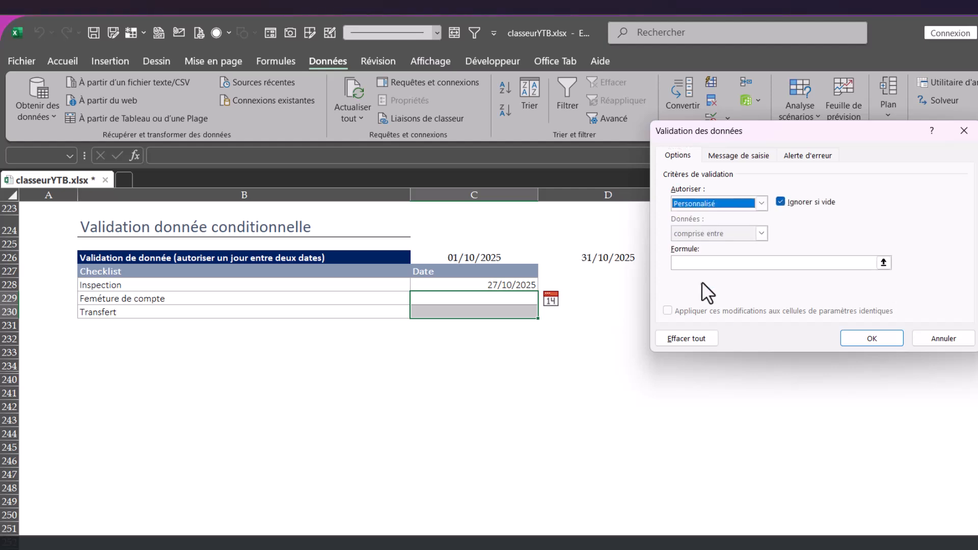
{"action": "left_click", "coordinate": [701, 261]}
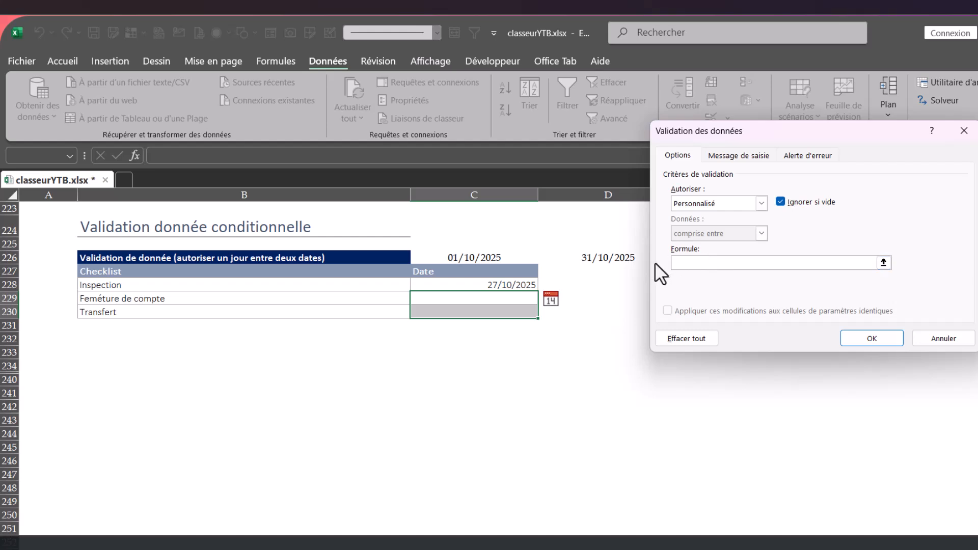
{"action": "left_click", "coordinate": [949, 342]}
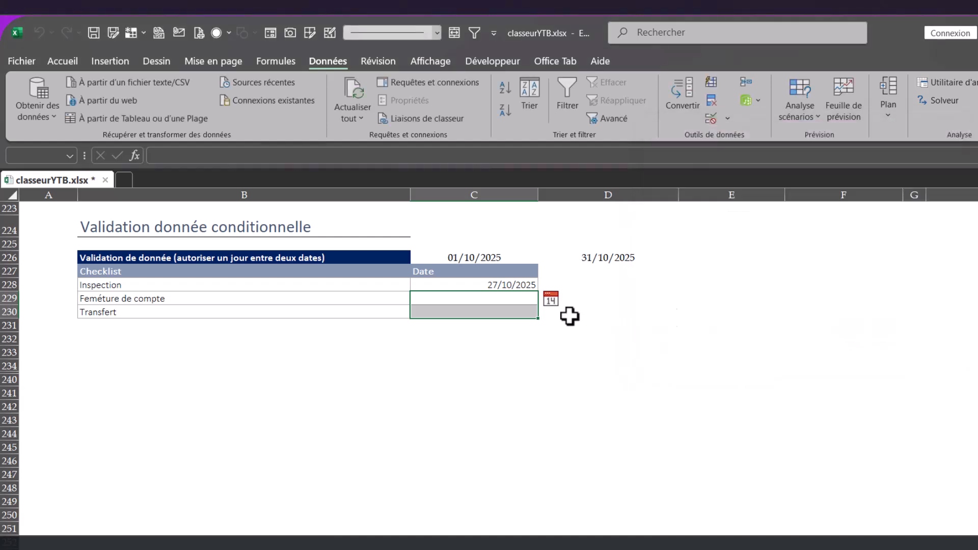
{"action": "left_click", "coordinate": [506, 285]}
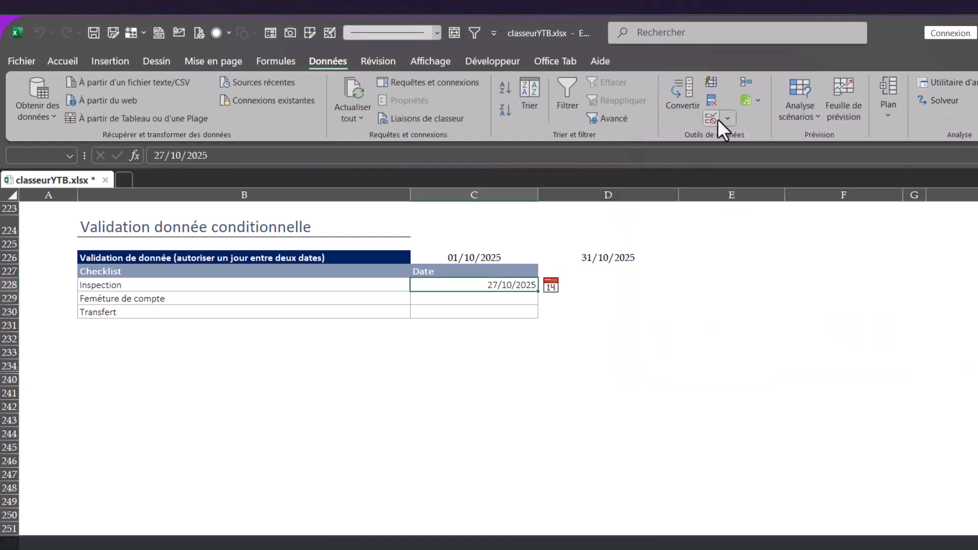
- Set the data validation criteria of the empty date cells C229:C230 to Personnalisé
{"action": "left_click_drag", "start_coordinate": [478, 298], "coordinate": [469, 312]}
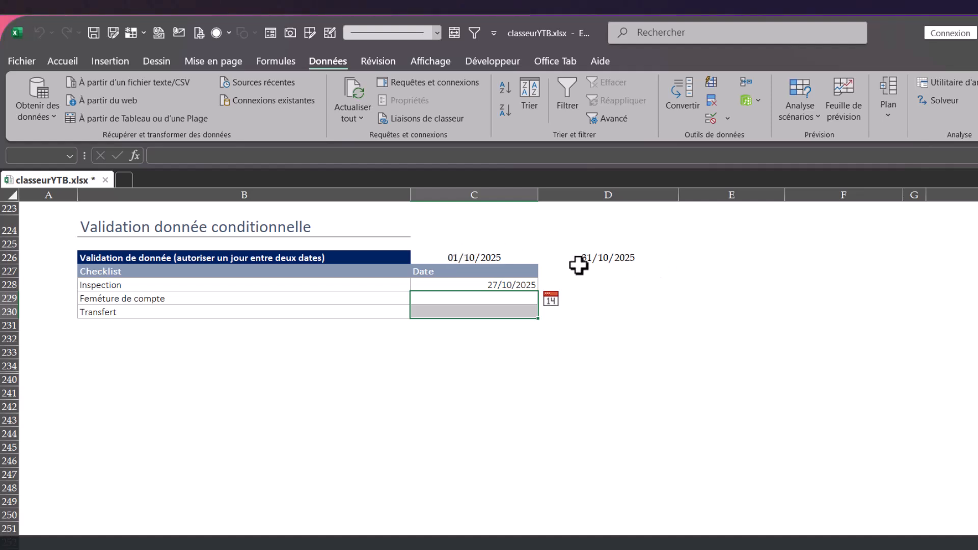
{"action": "left_click_drag", "start_coordinate": [449, 302], "coordinate": [450, 309]}
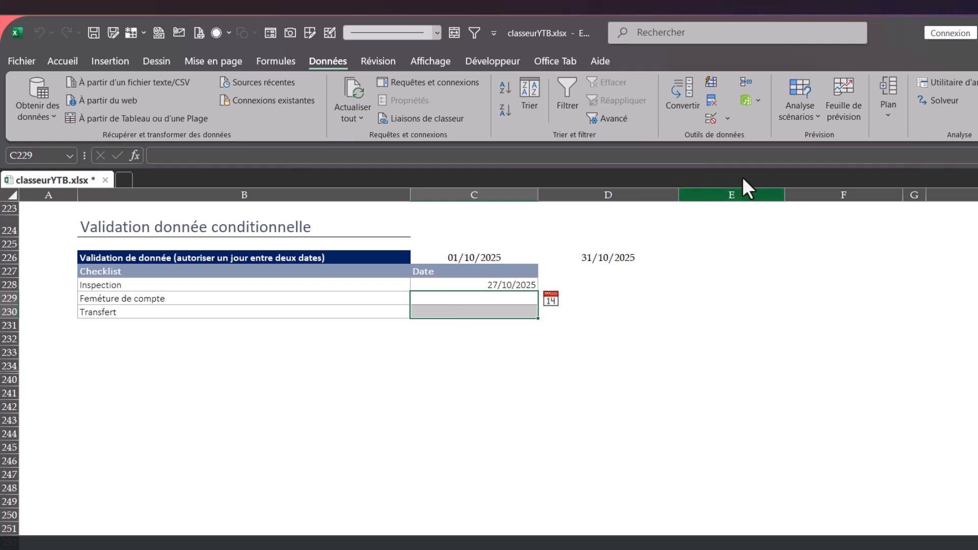
{"action": "left_click", "coordinate": [711, 115]}
{"action": "left_click", "coordinate": [690, 203]}
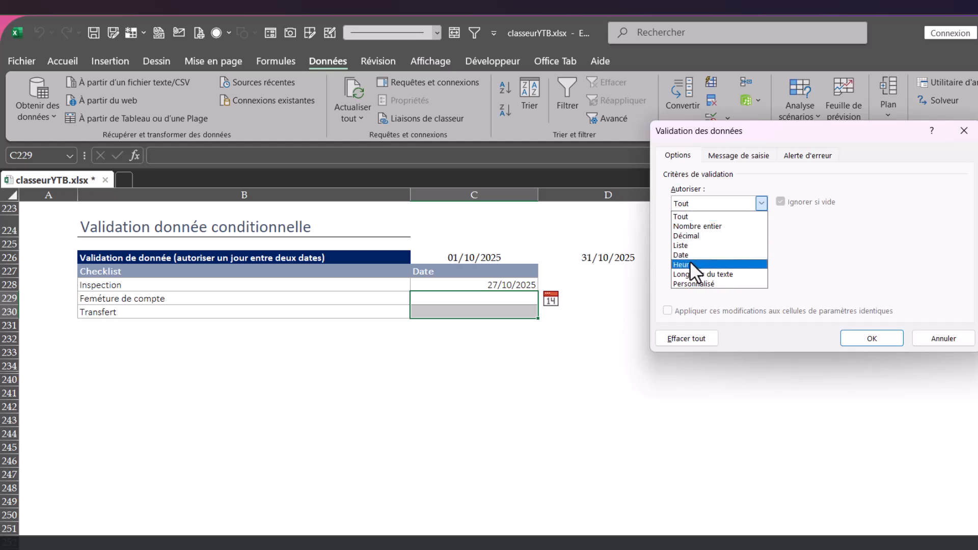
{"action": "left_click", "coordinate": [682, 282]}
{"action": "left_click", "coordinate": [702, 262]}
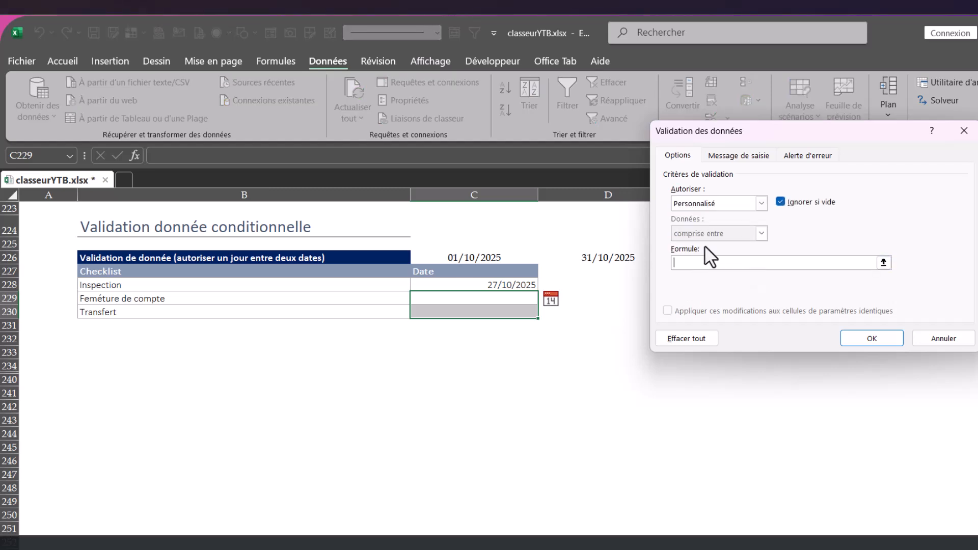
- Start the validation formula with the lower limit as an absolute reference to the start date cell: =et(C229>=$C$226;
{"action": "type", "text": "=et"}
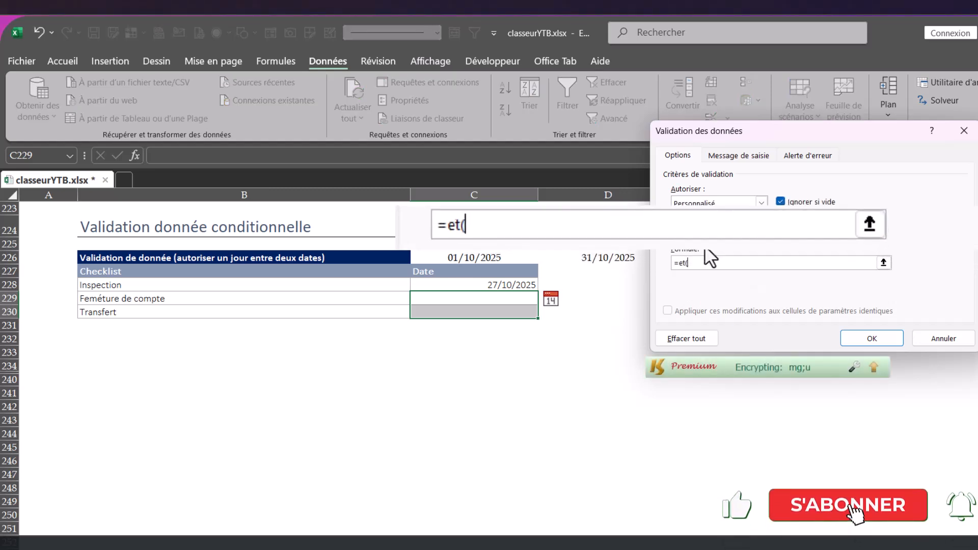
{"action": "type", "text": "("}
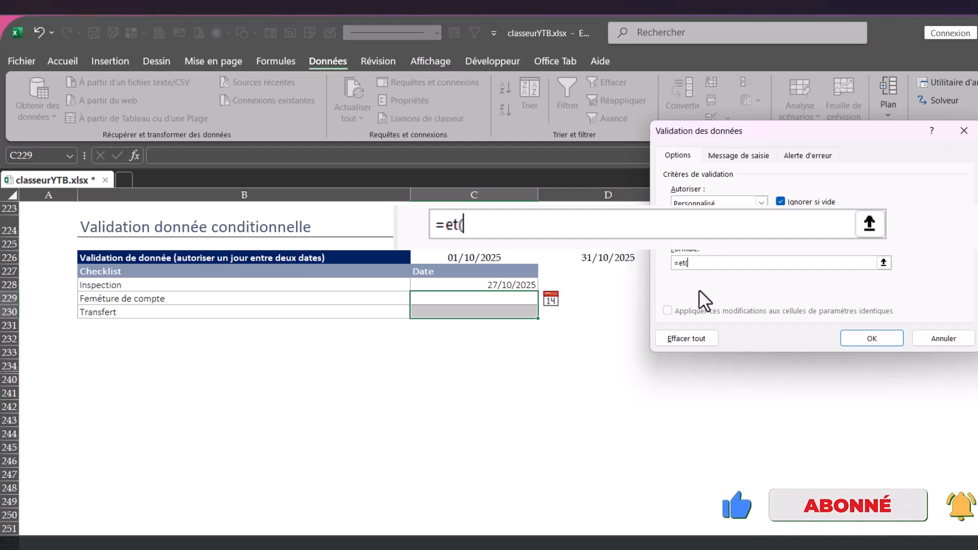
{"action": "left_click", "coordinate": [478, 297]}
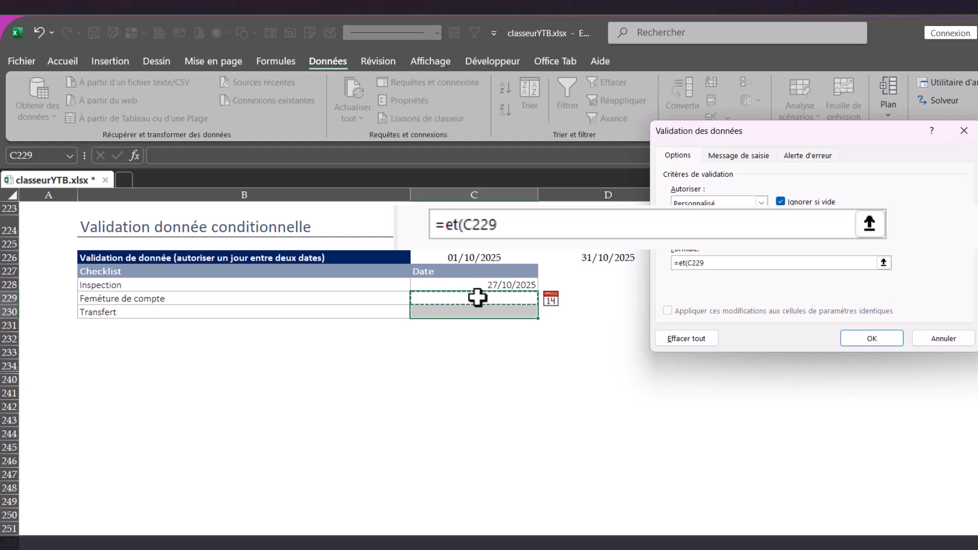
{"action": "type", "text": "="}
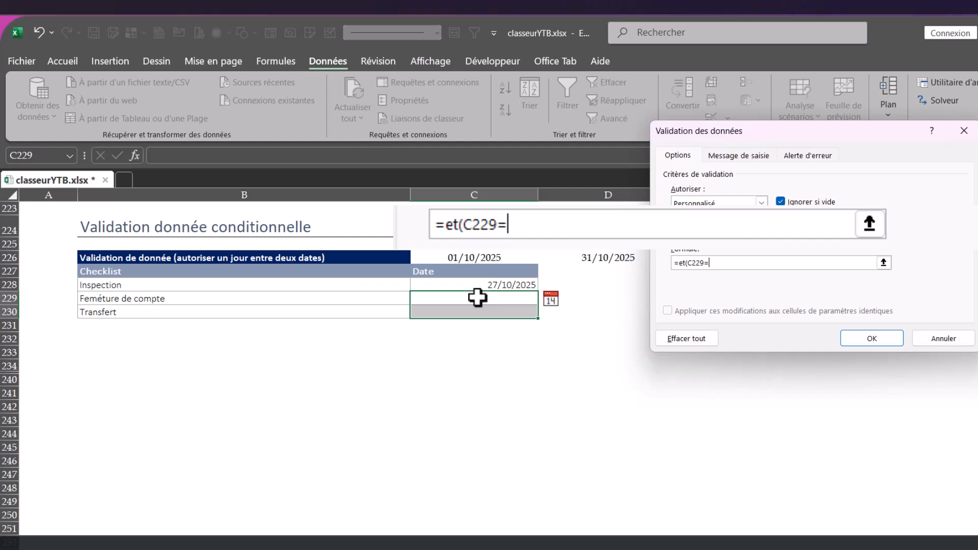
{"action": "type", "text": ">"}
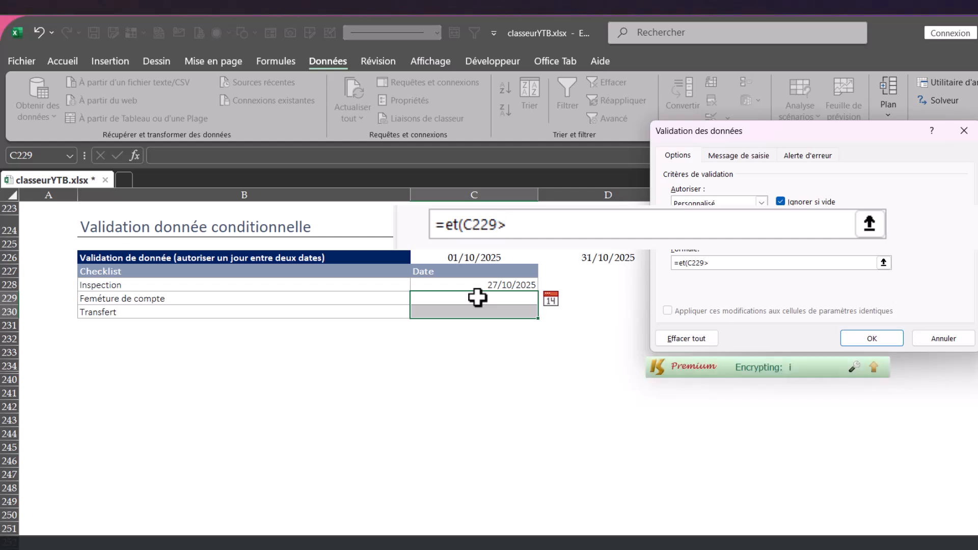
{"action": "left_click", "coordinate": [472, 257]}
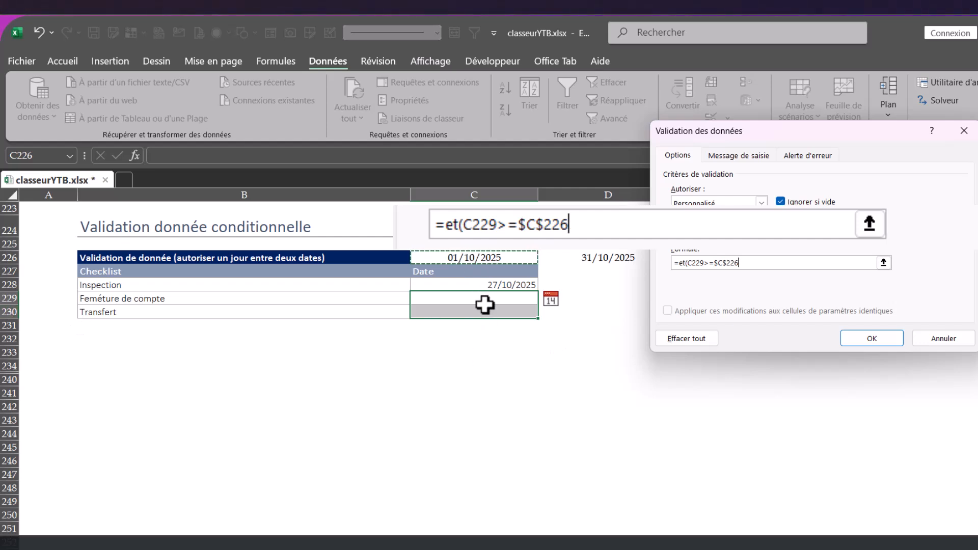
{"action": "type", "text": ";"}
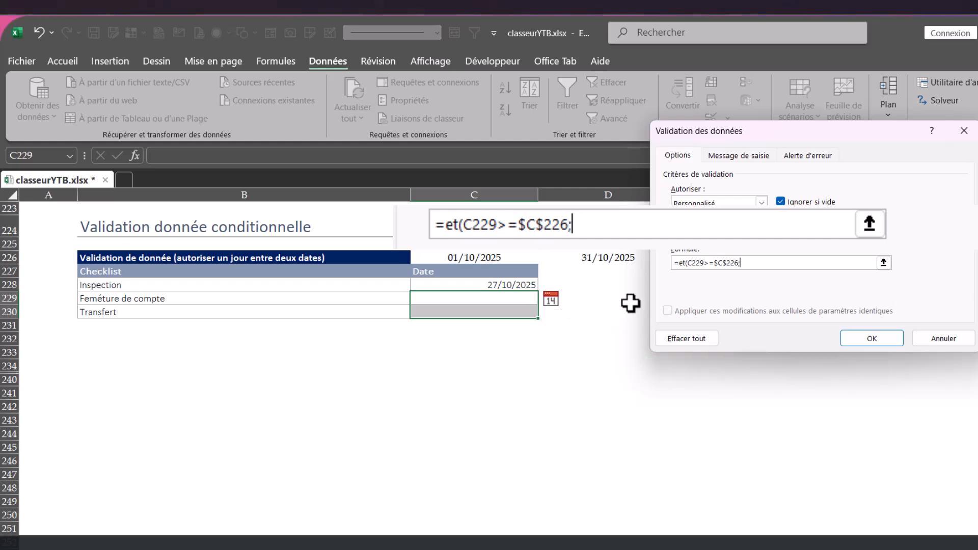
- Complete the validation formula with the upper limit C229<=$D$226 as an absolute reference and close the et function
{"action": "left_click", "coordinate": [497, 301]}
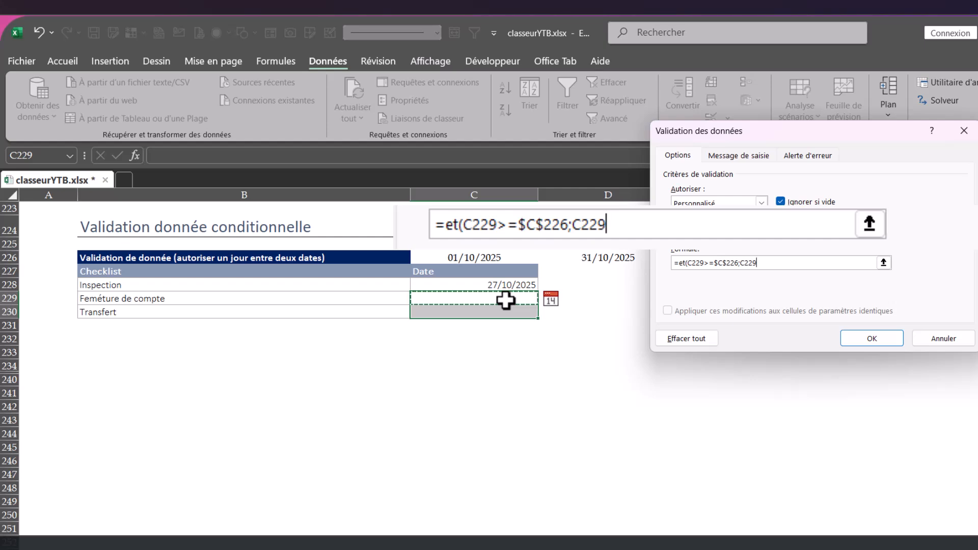
{"action": "type", "text": ">"}
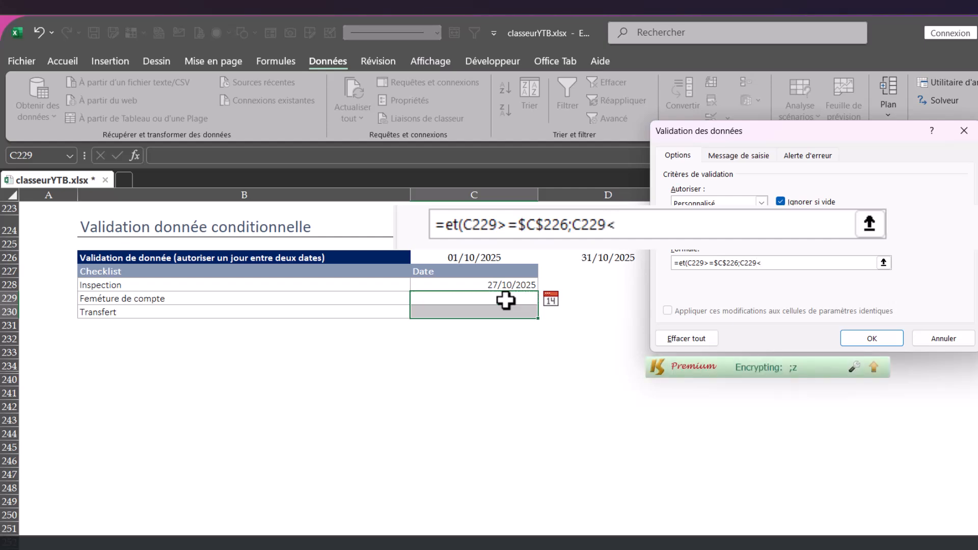
{"action": "left_click", "coordinate": [605, 256]}
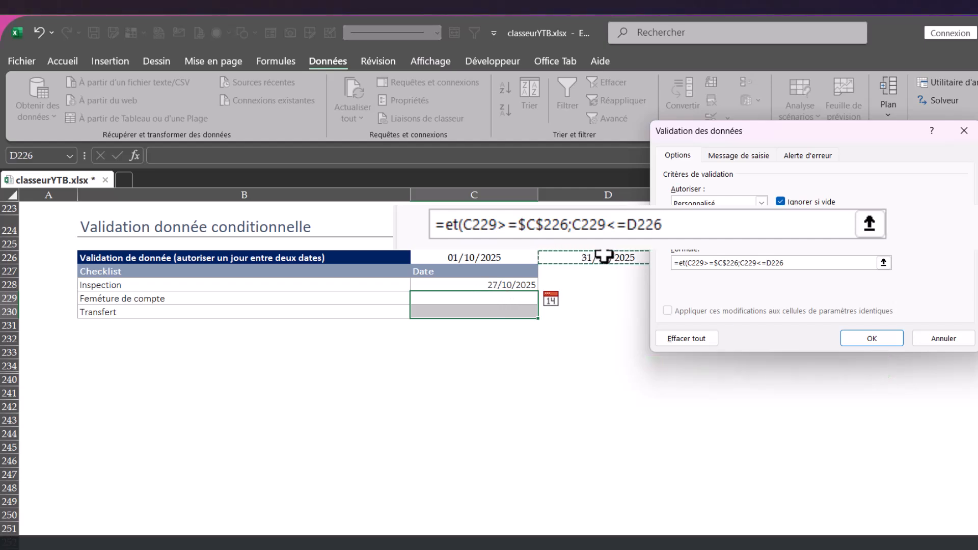
{"action": "key", "text": "F4"}
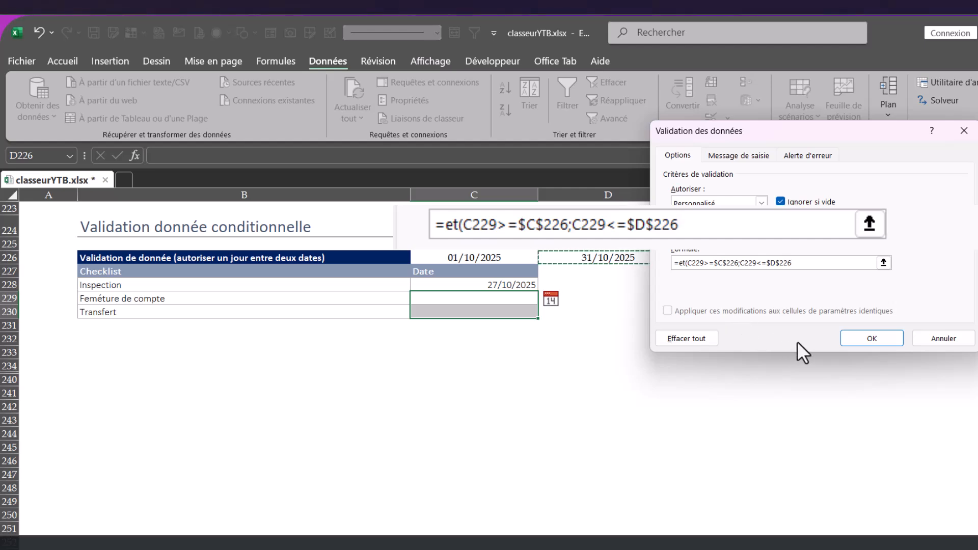
{"action": "type", "text": ")"}
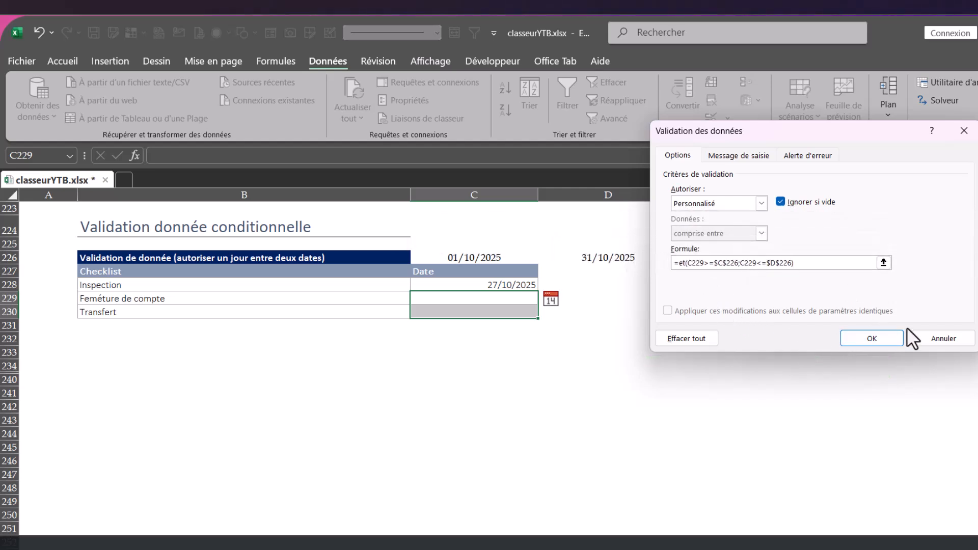
- Apply the custom validation to C229:C230, and enter the dates 01/10 in C229 and 31/10 in C230
{"action": "left_click", "coordinate": [887, 336]}
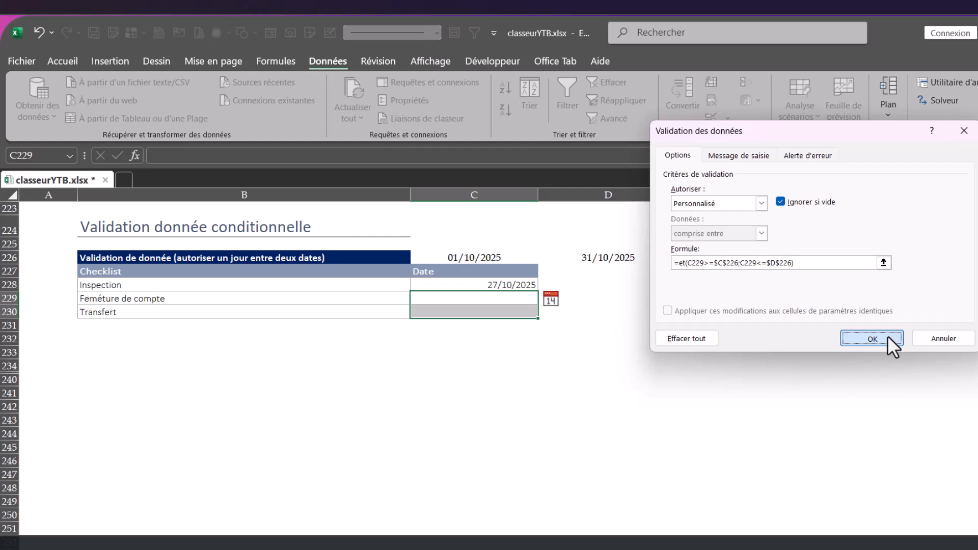
{"action": "left_click", "coordinate": [888, 336]}
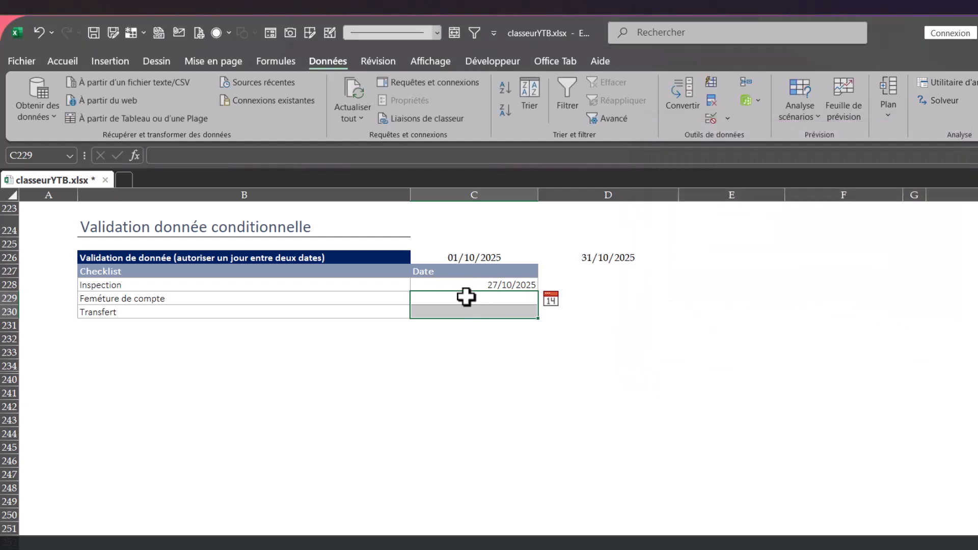
{"action": "left_click", "coordinate": [466, 297]}
{"action": "type", "text": "01/10"}
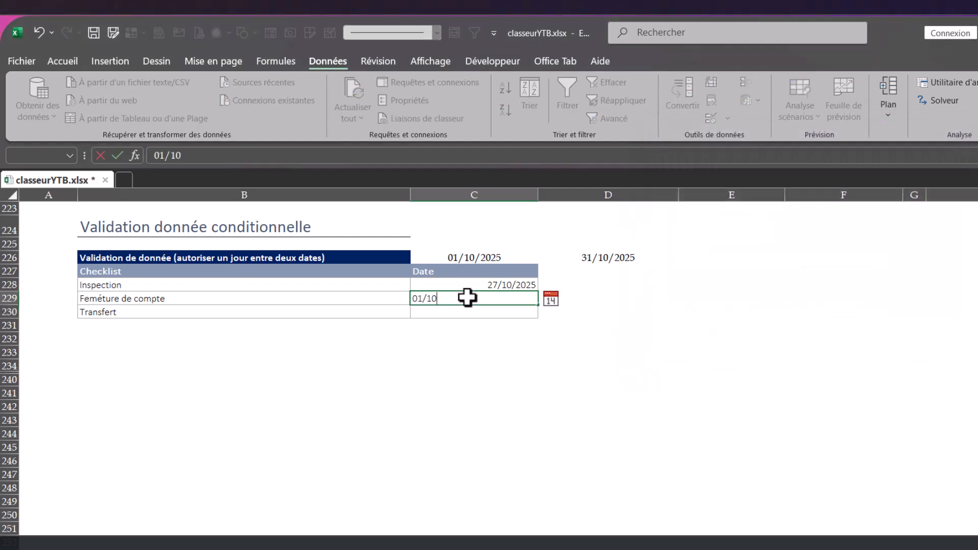
{"action": "key", "text": "Return"}
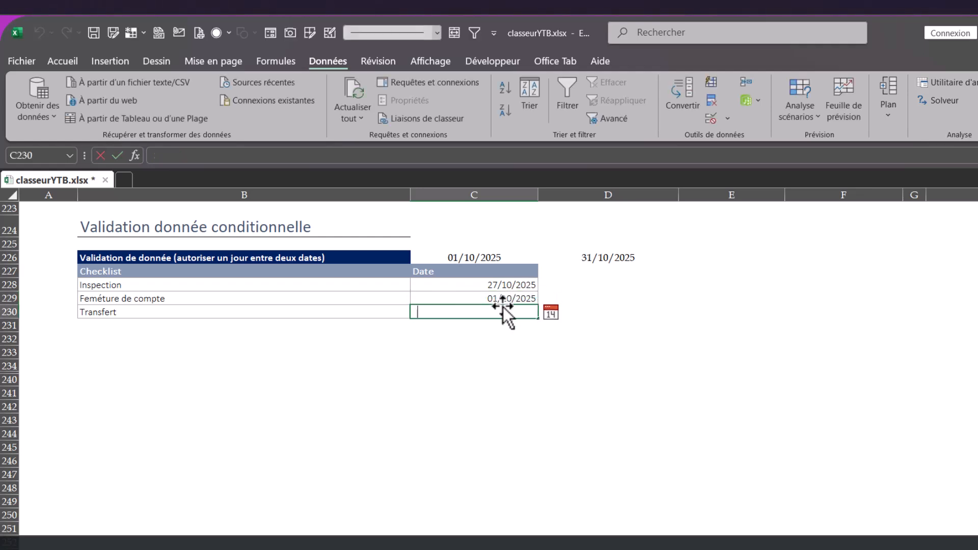
{"action": "type", "text": "31/10"}
{"action": "key", "text": "ctrl+Return"}
- Try to enter the out-of-range dates 01/11 and 30/09 in C230 to test its validation, cancelling each entry
{"action": "type", "text": "01/11"}
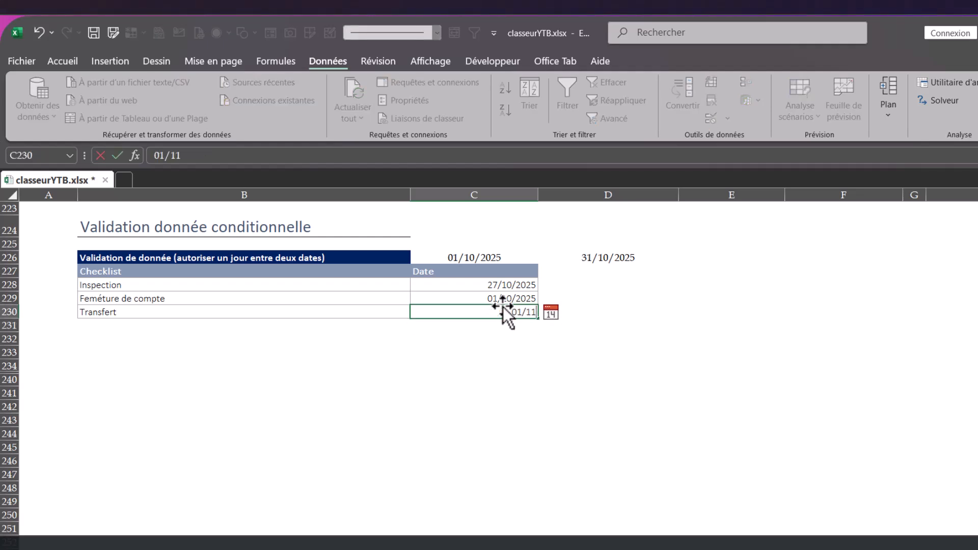
{"action": "key", "text": "ctrl+Return"}
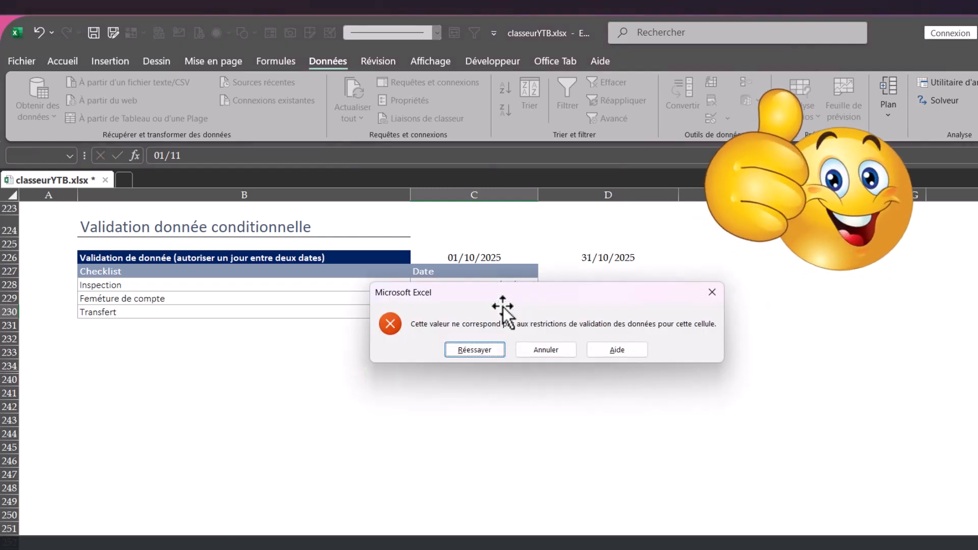
{"action": "key", "text": "Escape"}
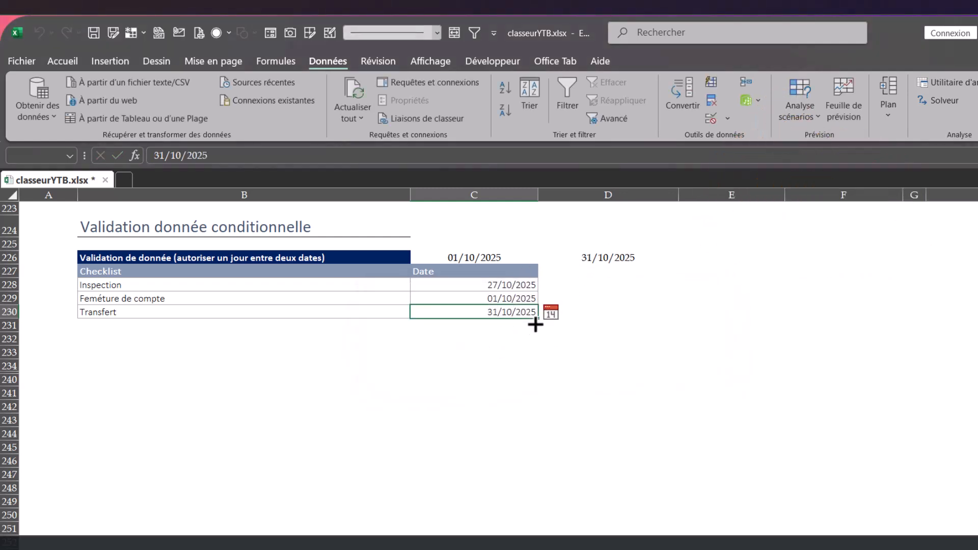
{"action": "type", "text": "30/09"}
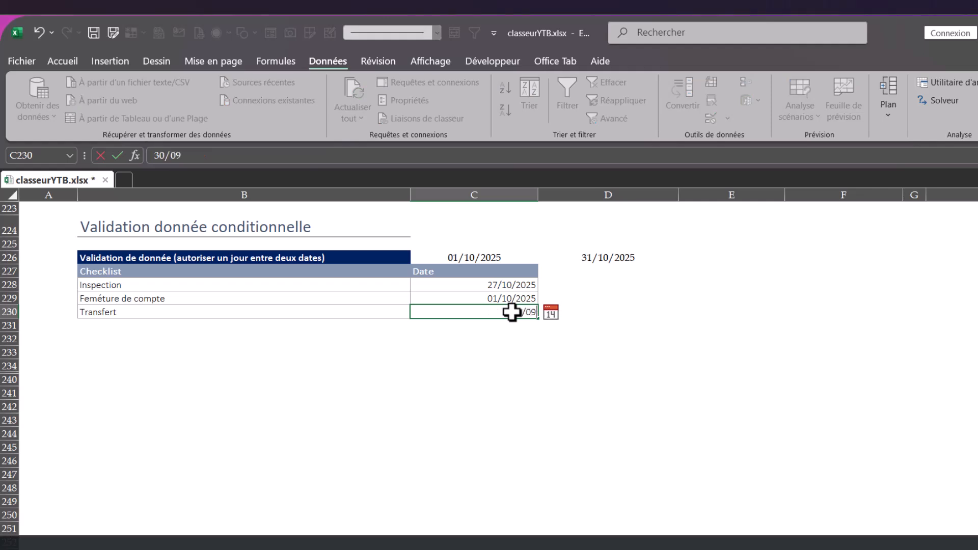
{"action": "key", "text": "Return"}
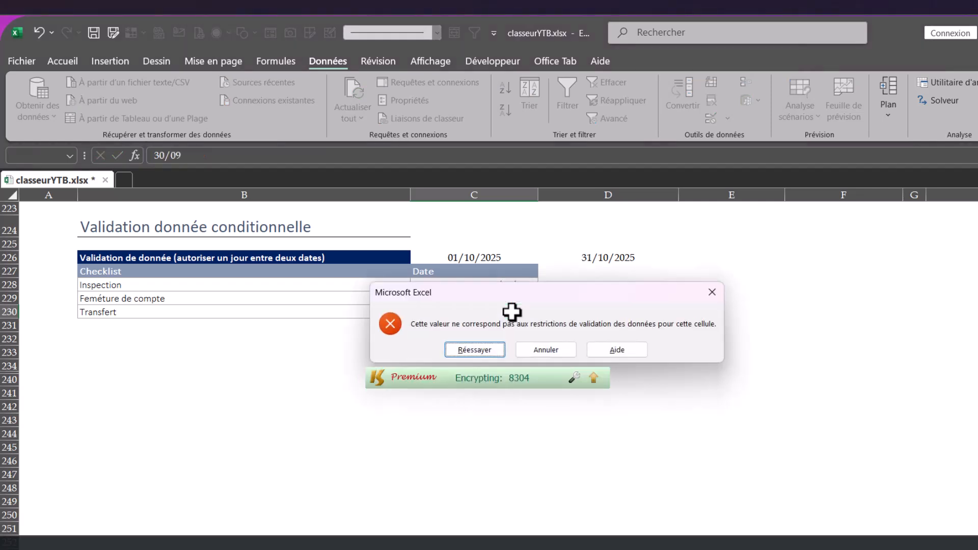
{"action": "left_click", "coordinate": [557, 348]}
{"action": "left_click", "coordinate": [574, 295]}
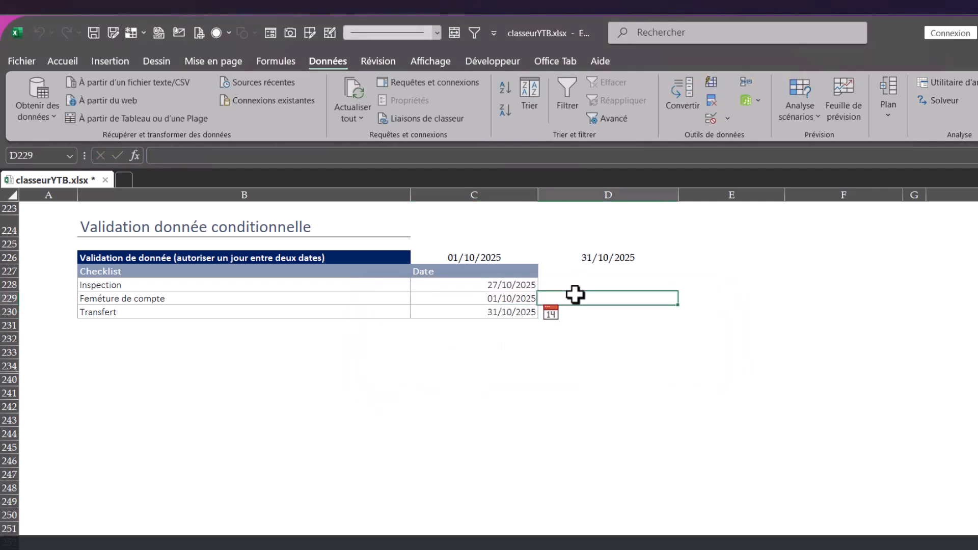
{"action": "left_click", "coordinate": [572, 283]}
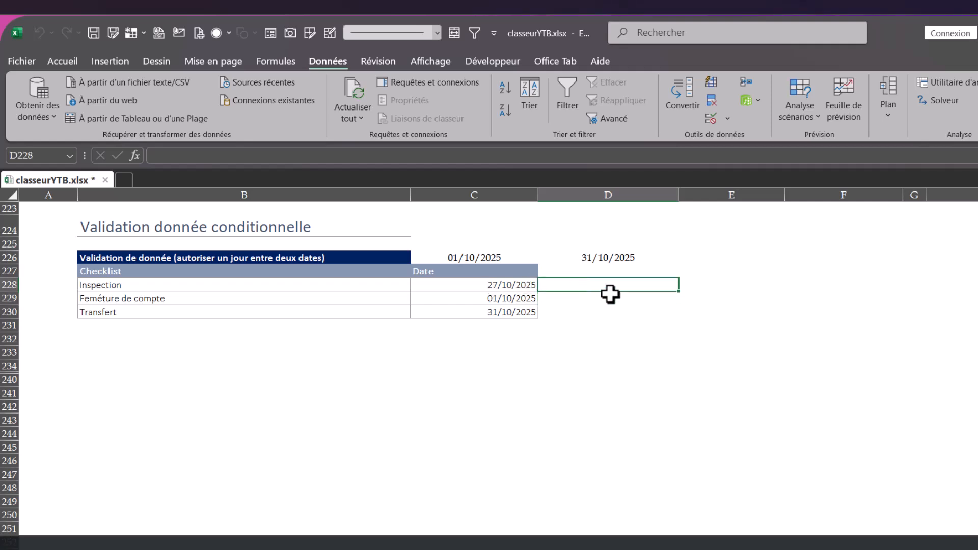
{"action": "type", "text": "="}
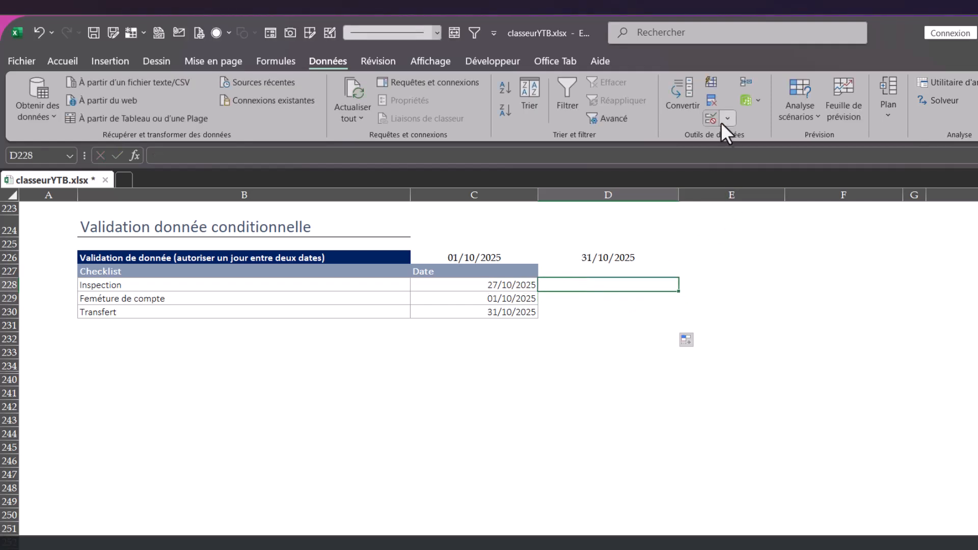
{"action": "left_click", "coordinate": [712, 117]}
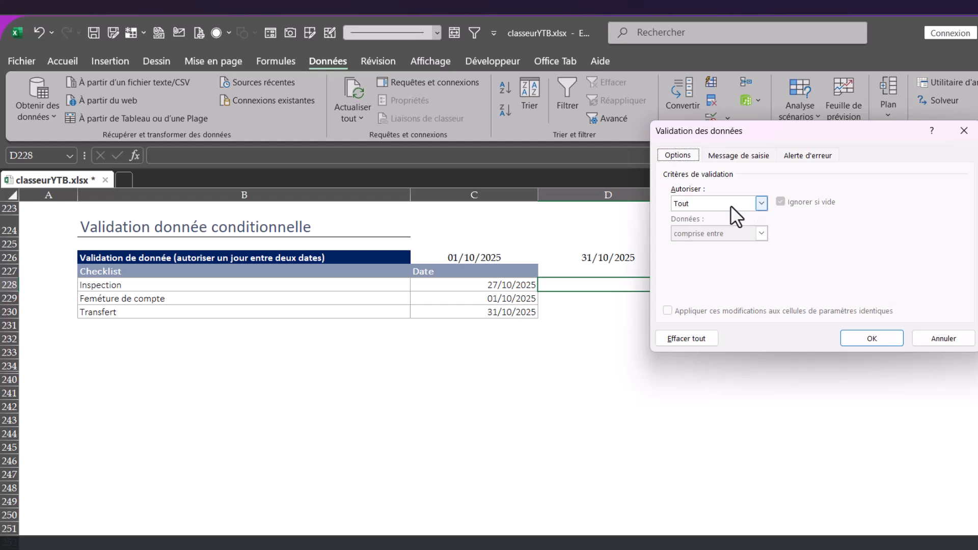
{"action": "left_click", "coordinate": [947, 340]}
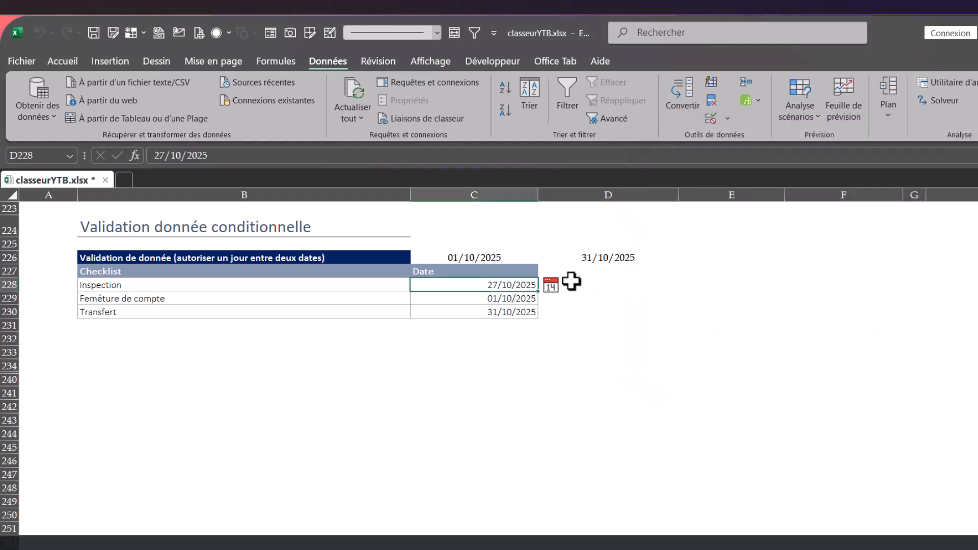
{"action": "left_click", "coordinate": [599, 284]}
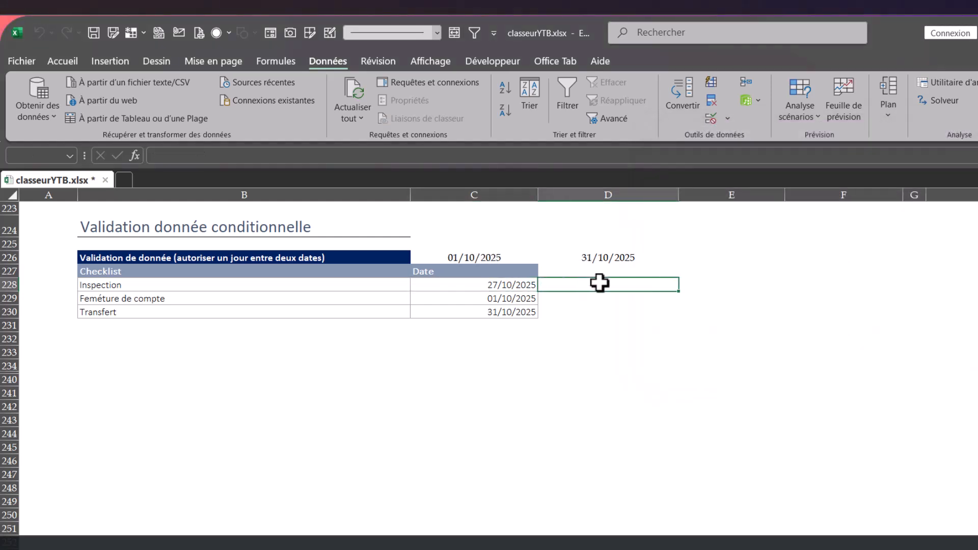
- Copy the custom validation formula of C228 and paste it into the adjacent cell D228
{"action": "left_click", "coordinate": [509, 288]}
{"action": "left_click", "coordinate": [713, 118]}
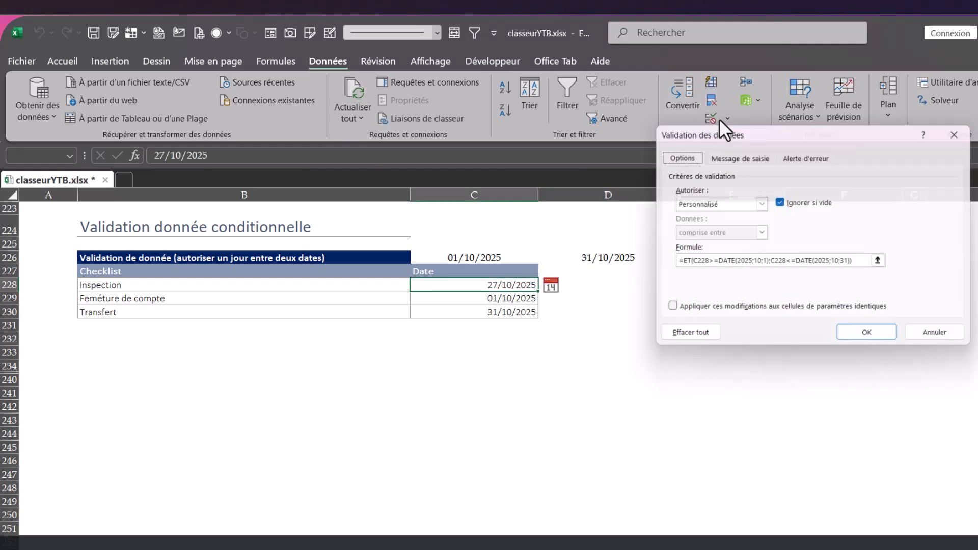
{"action": "left_click_drag", "start_coordinate": [860, 263], "coordinate": [674, 263]}
{"action": "left_click", "coordinate": [868, 338]}
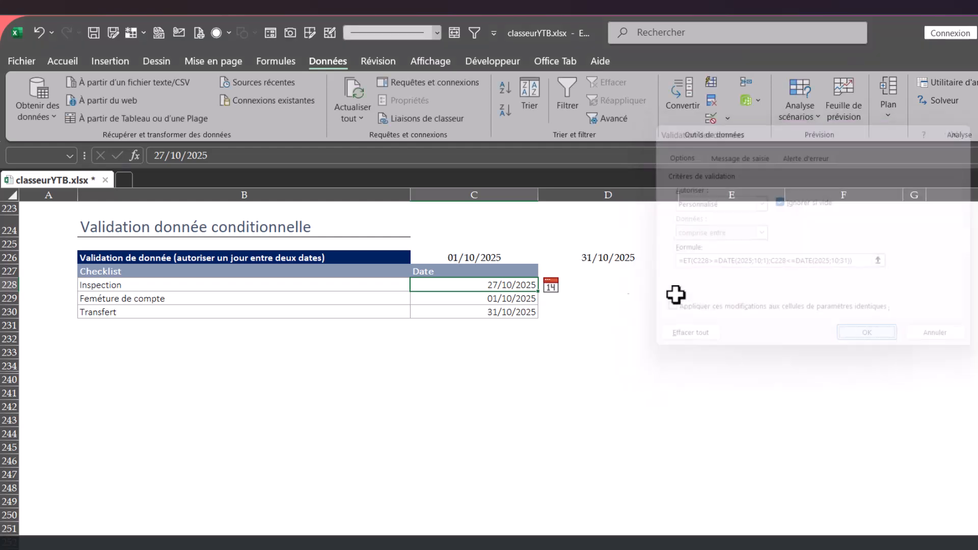
{"action": "left_click", "coordinate": [588, 285]}
{"action": "key", "text": "ctrl+v"}
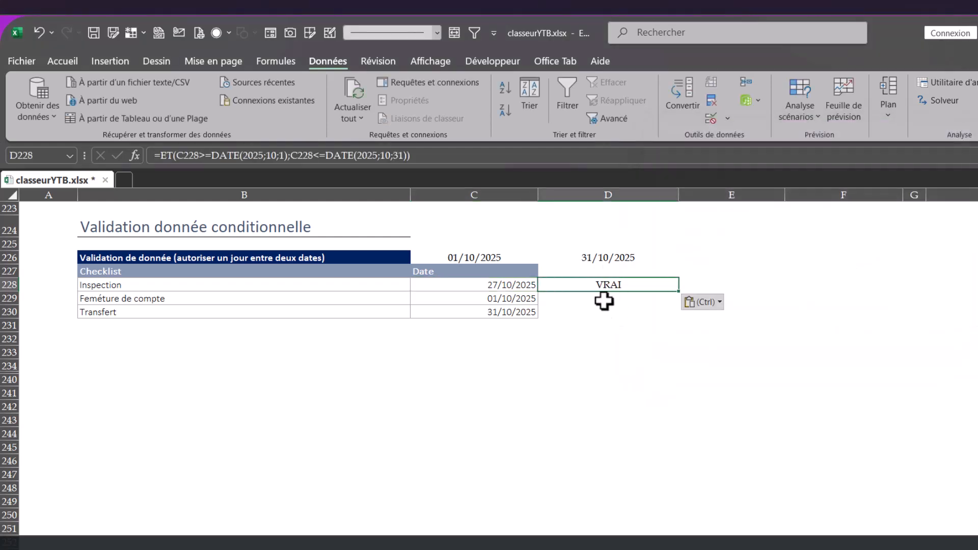
{"action": "key", "text": "Return"}
- Turn the formula in D228 into literal text by prefixing it with an apostrophe
{"action": "left_click", "coordinate": [627, 282]}
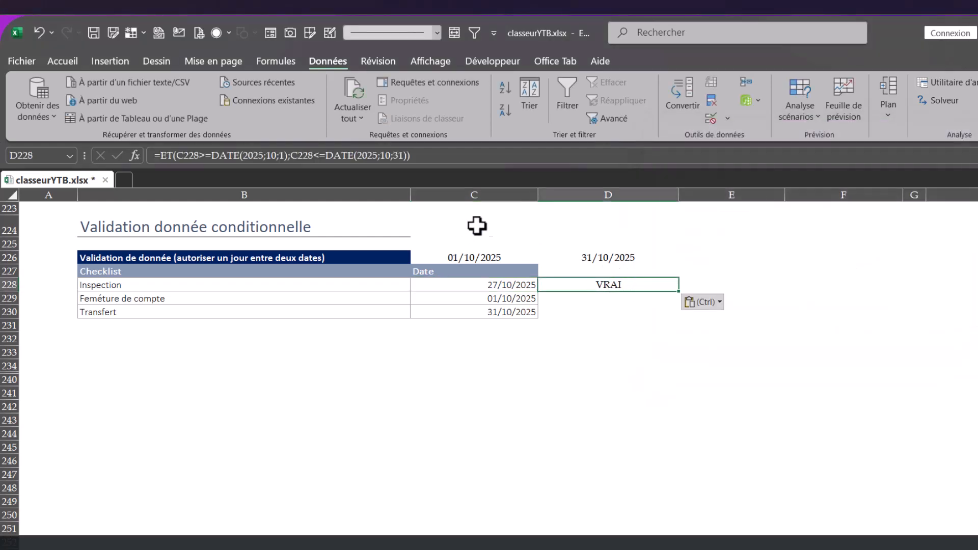
{"action": "left_click", "coordinate": [156, 155]}
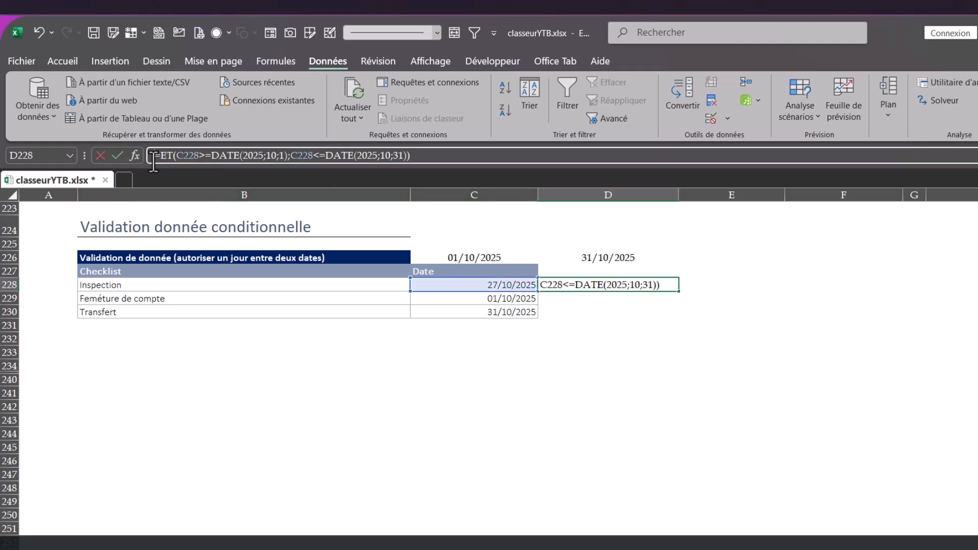
{"action": "left_click", "coordinate": [614, 352]}
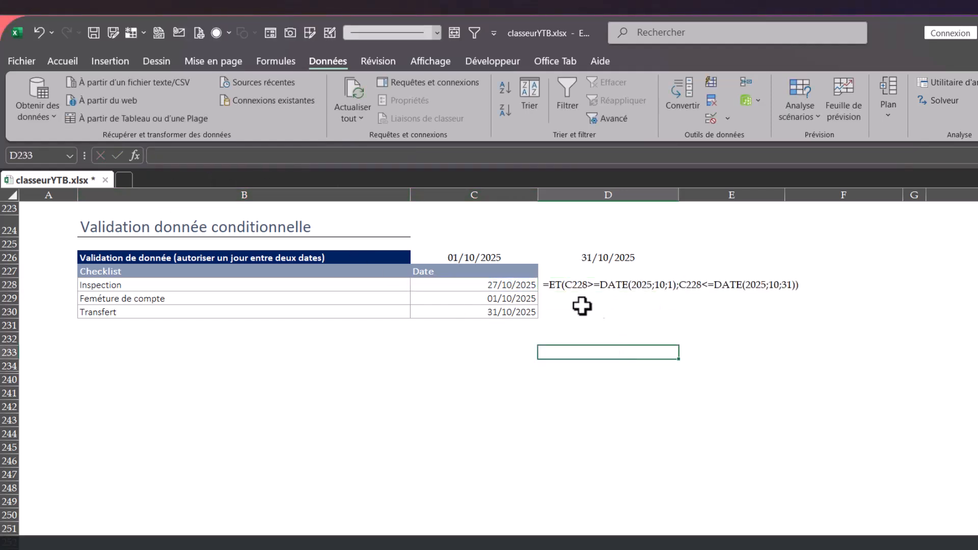
- Copy the custom validation formula of C229 into D229 as literal text: =ET(C229>=$C$226;C229<=$D$226)
{"action": "left_click", "coordinate": [565, 299]}
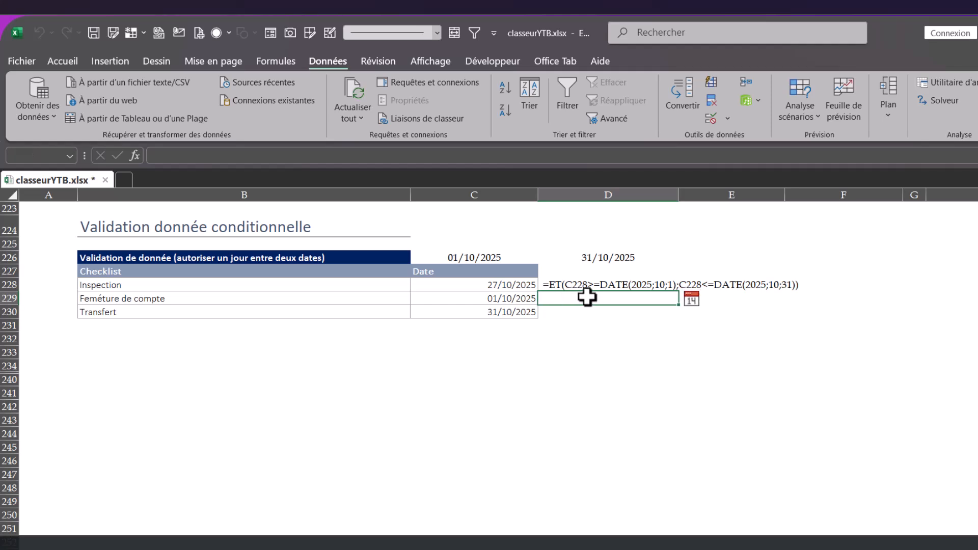
{"action": "left_click", "coordinate": [509, 298]}
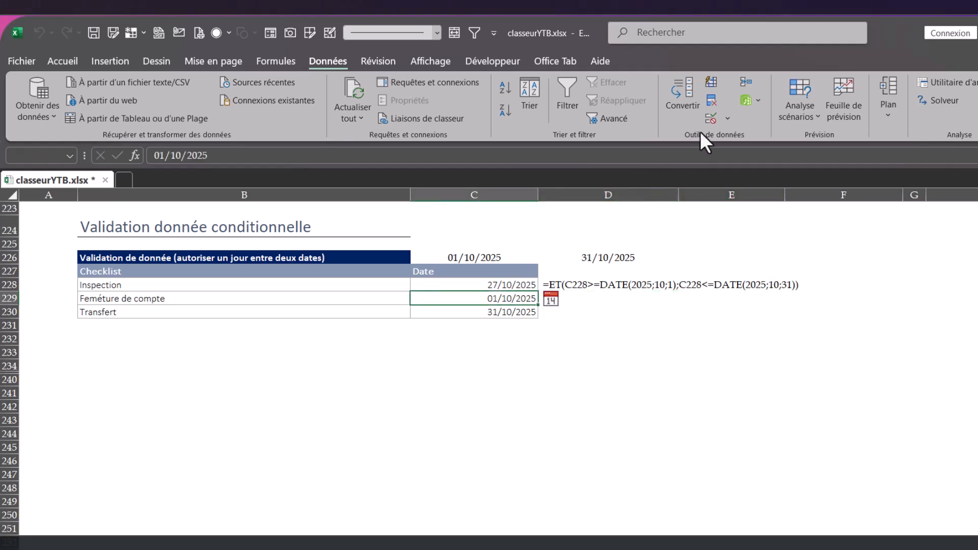
{"action": "left_click", "coordinate": [714, 123]}
{"action": "left_click_drag", "start_coordinate": [804, 263], "coordinate": [657, 258]}
{"action": "key", "text": "ctrl+c"}
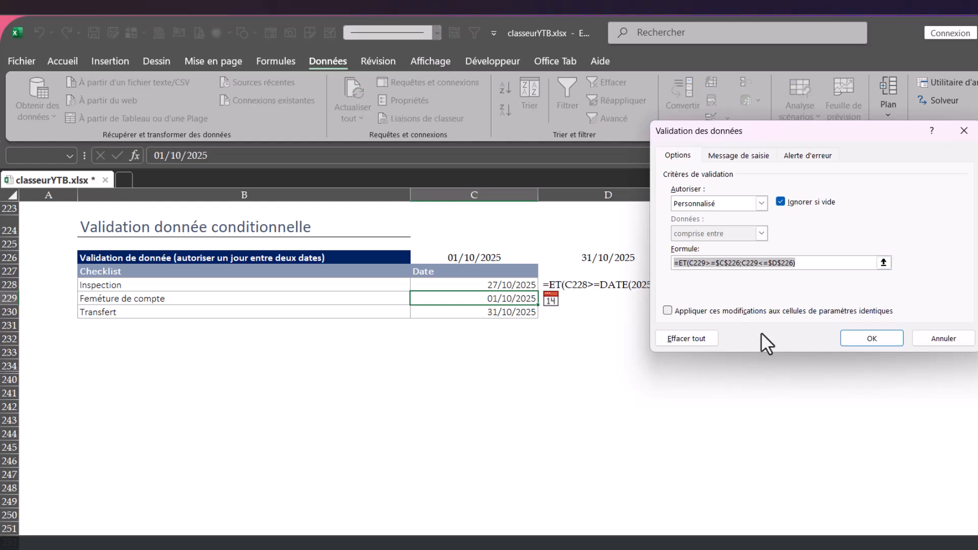
{"action": "left_click", "coordinate": [886, 339]}
{"action": "left_click", "coordinate": [565, 299]}
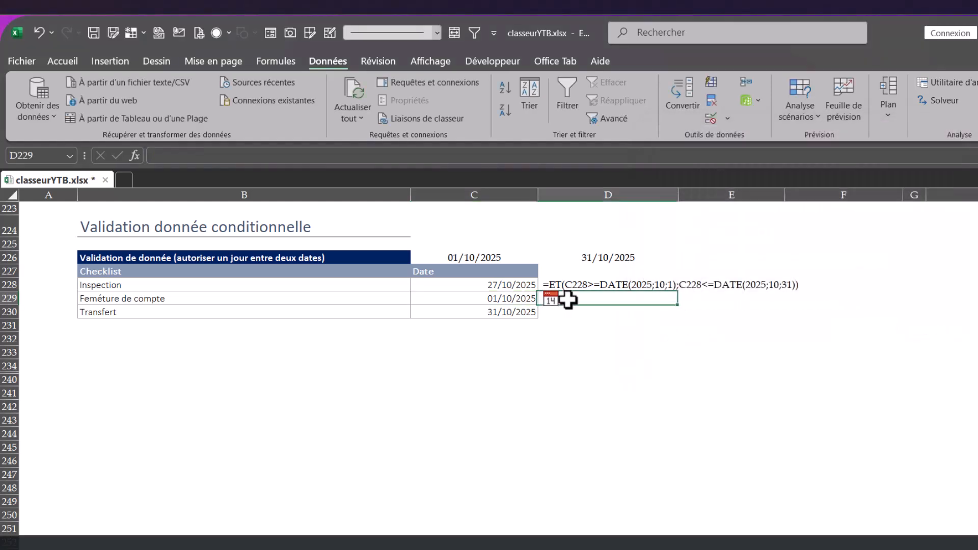
{"action": "key", "text": "ctrl+v"}
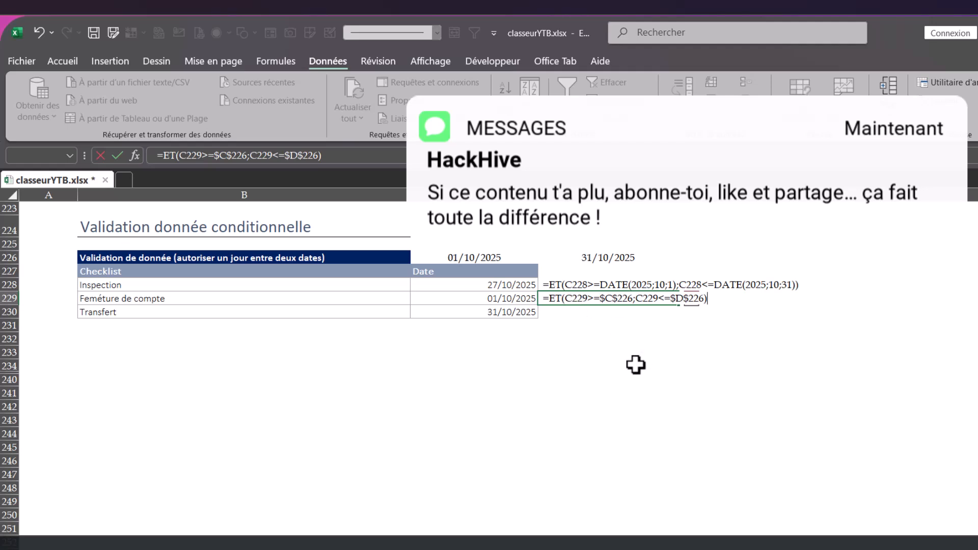
{"action": "left_click", "coordinate": [635, 365]}
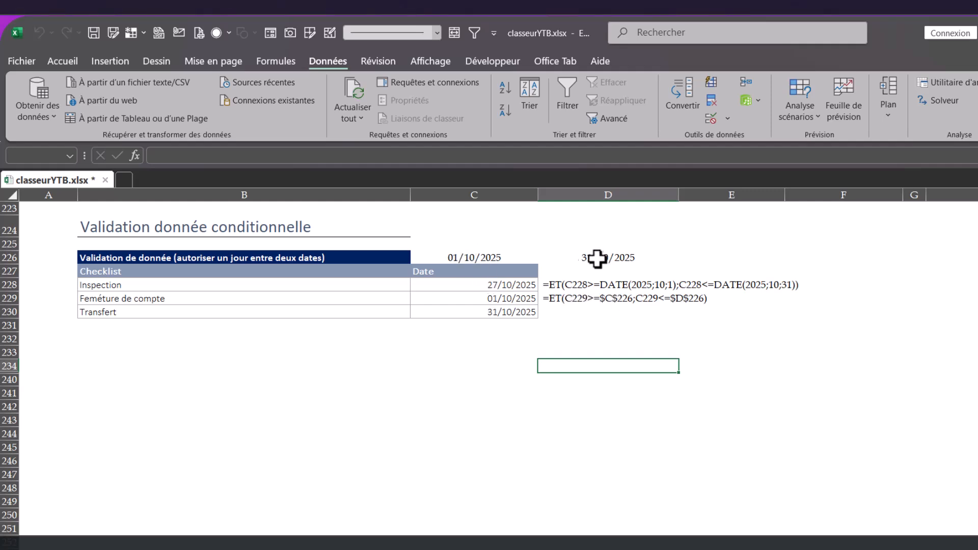
- Check the formula behind the end date in D226, and change the start date in C226 to 01/11/2025
{"action": "left_click", "coordinate": [494, 258]}
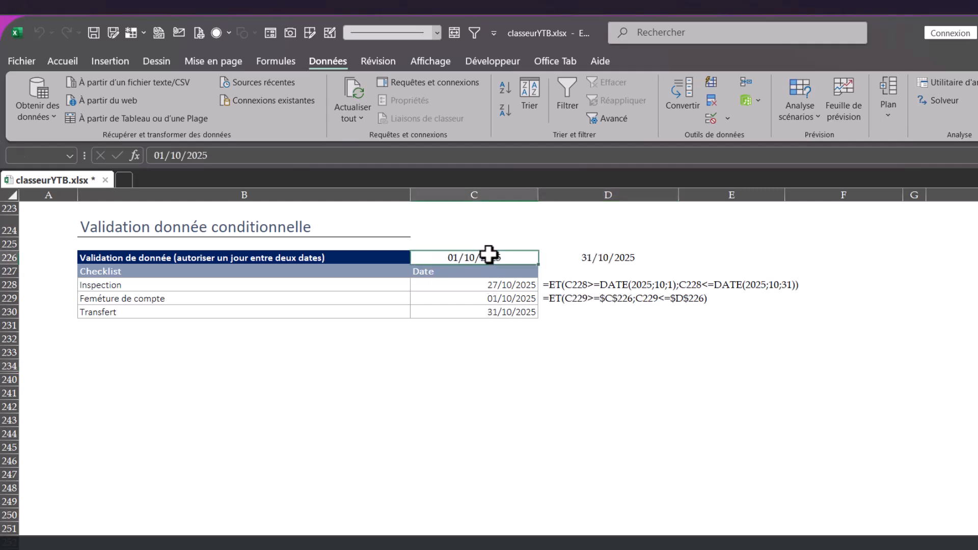
{"action": "left_click", "coordinate": [601, 258]}
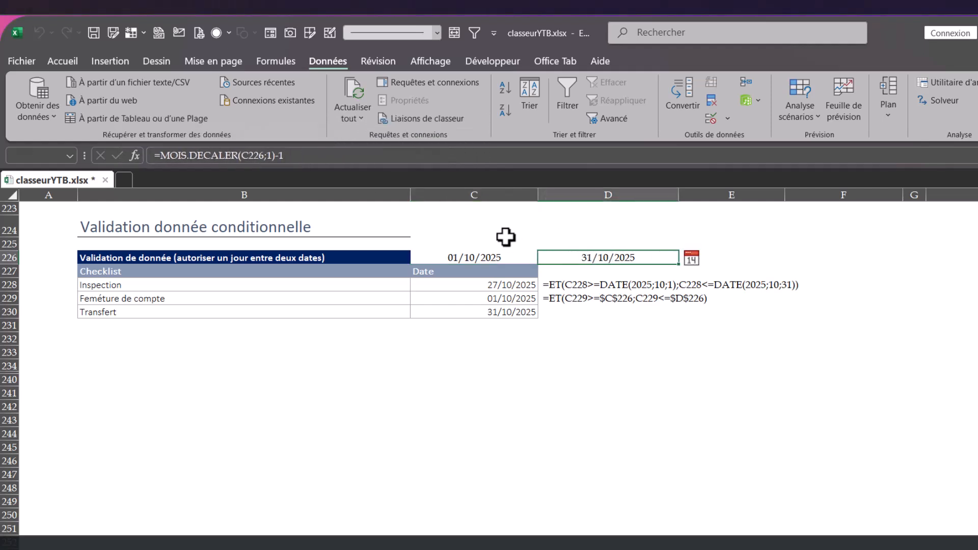
{"action": "left_click", "coordinate": [509, 261]}
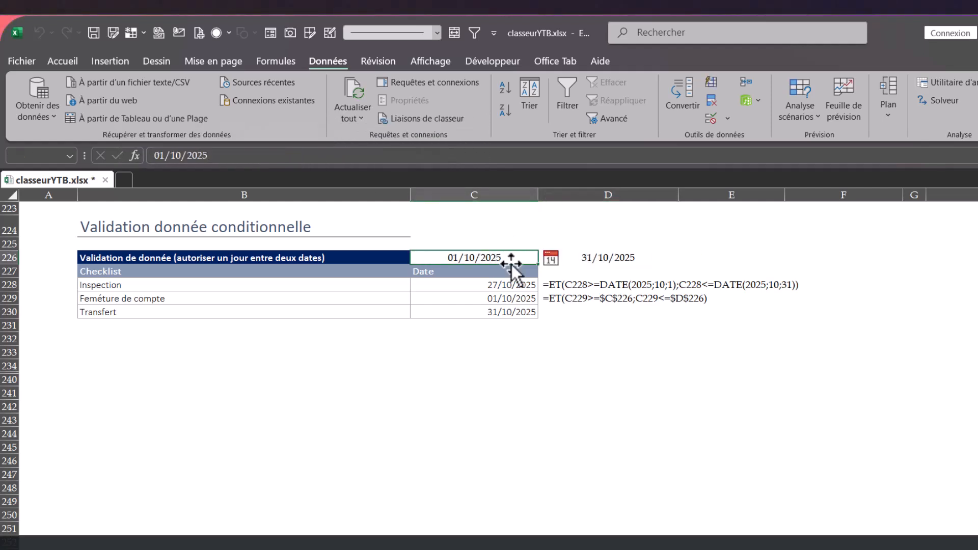
{"action": "type", "text": "01/"}
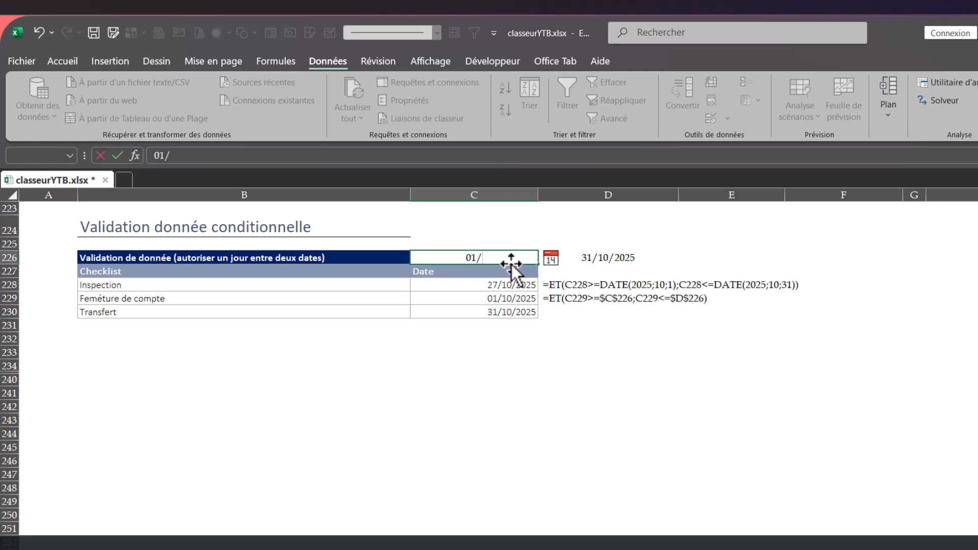
{"action": "type", "text": "11"}
{"action": "key", "text": "Return"}
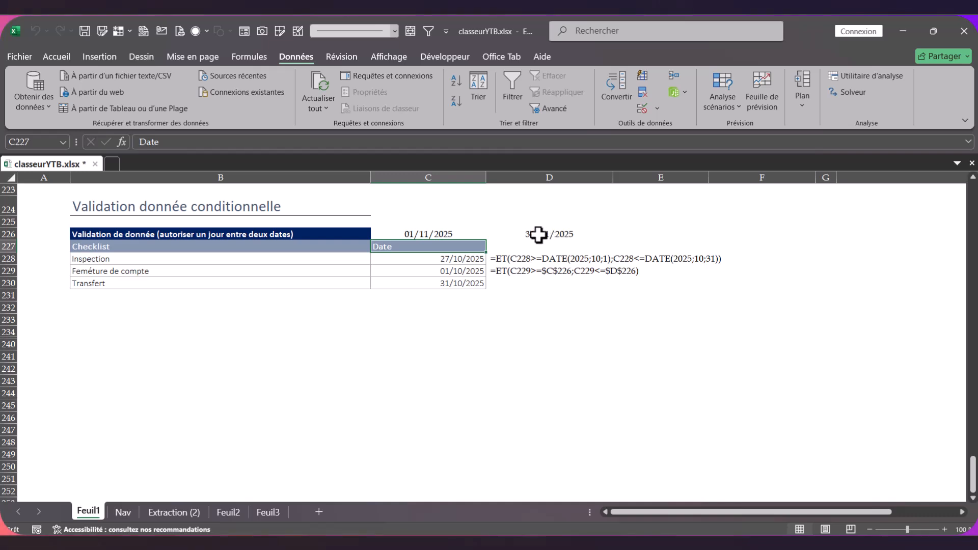
{"action": "left_click", "coordinate": [535, 331]}
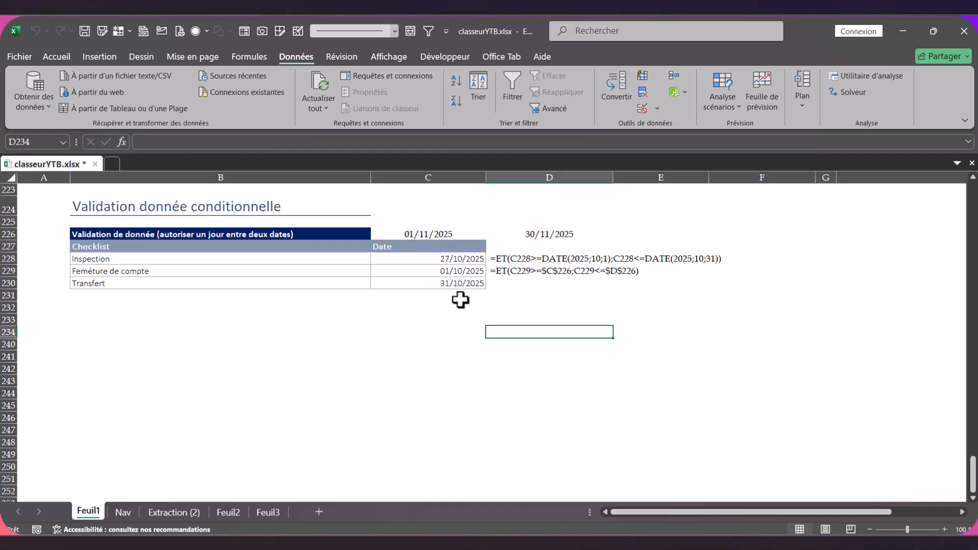
{"action": "left_click", "coordinate": [432, 341]}
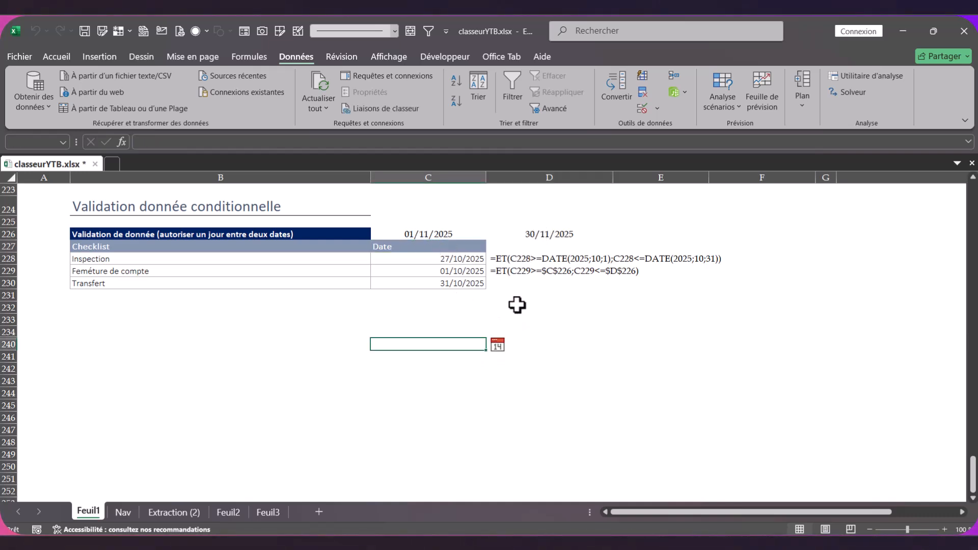